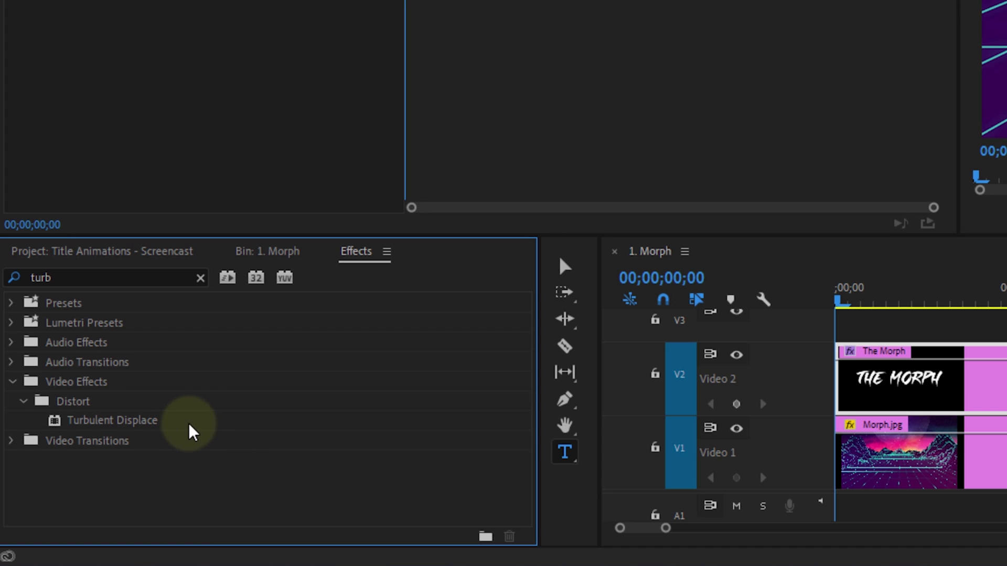
Apply Turbulent Displace to The Morph title and keyframe Amount at 5000 at the clip start
click(212, 425)
drag(223, 430, 923, 396)
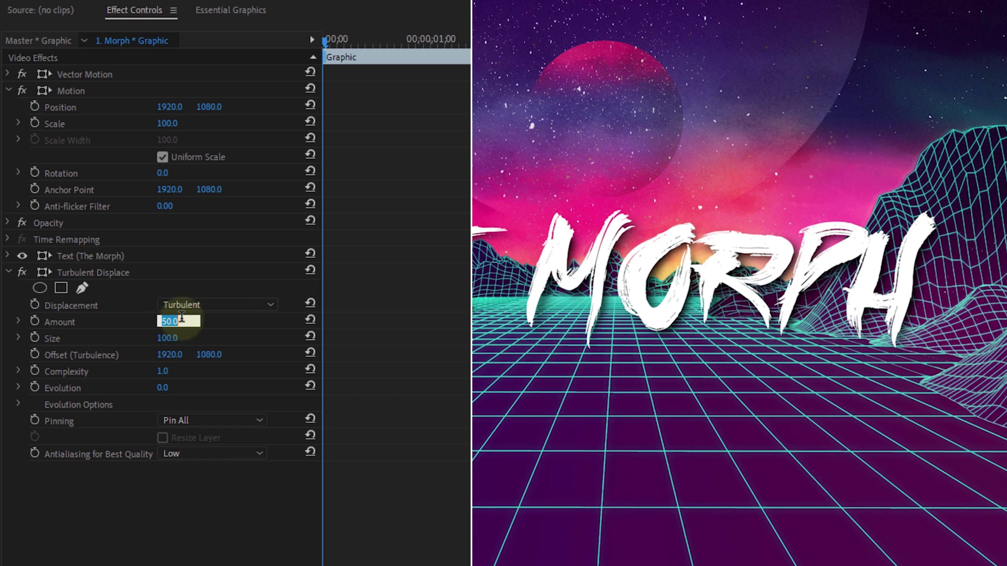
text(5000)
key(Return)
click(35, 321)
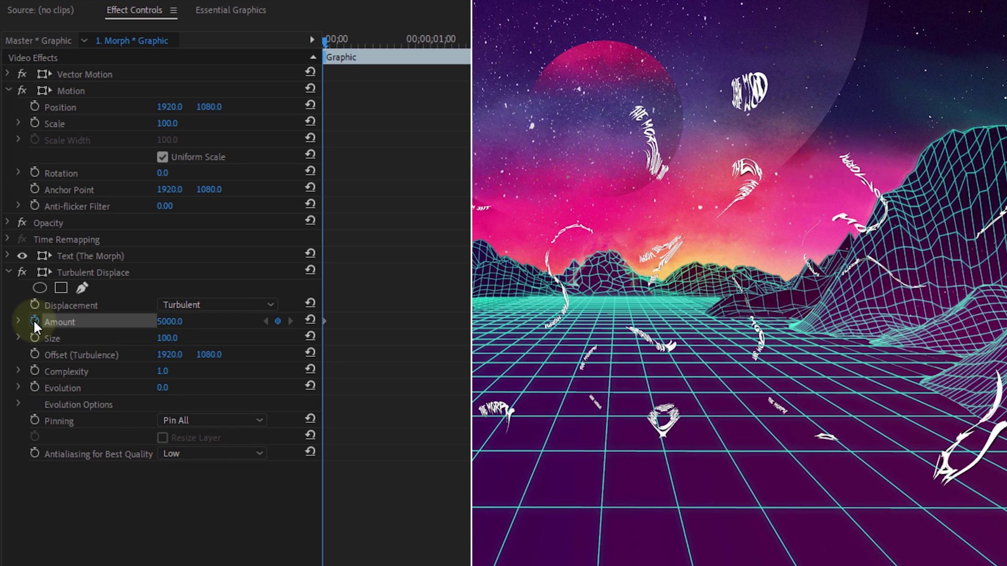
Add a later Amount keyframe of 0 and preview the morph animation
drag(341, 46, 369, 40)
click(173, 322)
text(0)
key(Return)
drag(422, 31, 315, 68)
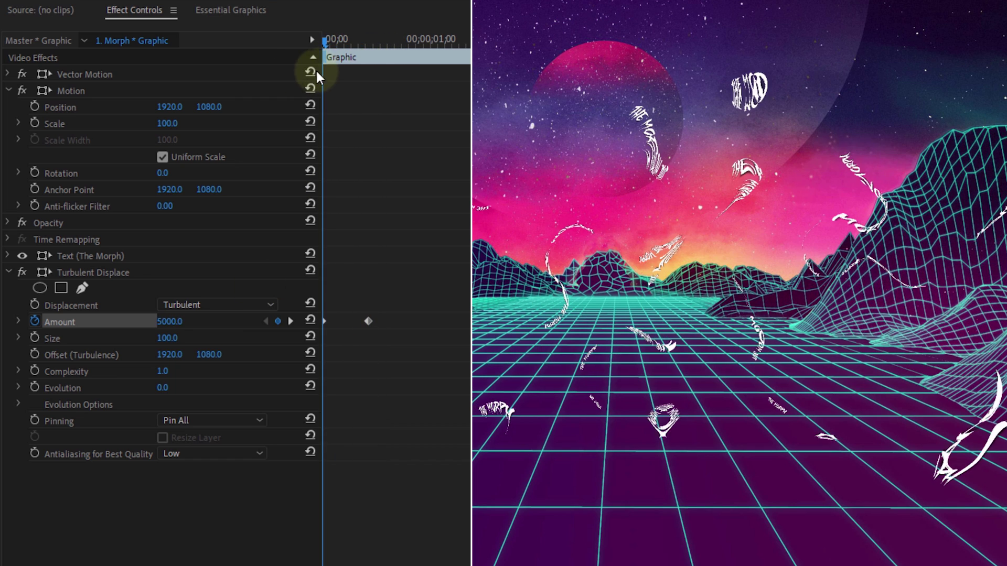
click(219, 306)
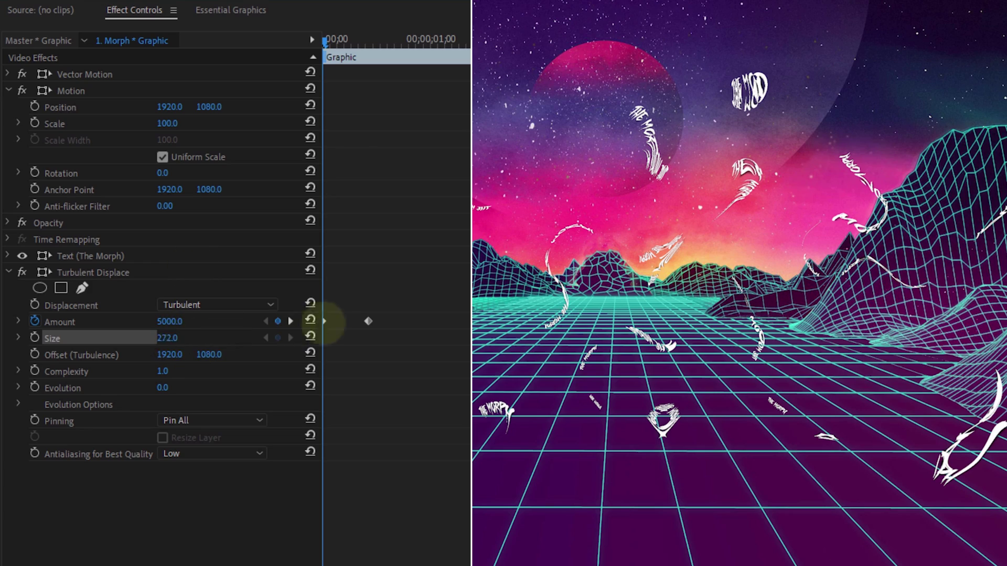
Keyframe Turbulent Displace Size from 842 at the start down to 100 at the Amount-0 point
drag(324, 322, 391, 321)
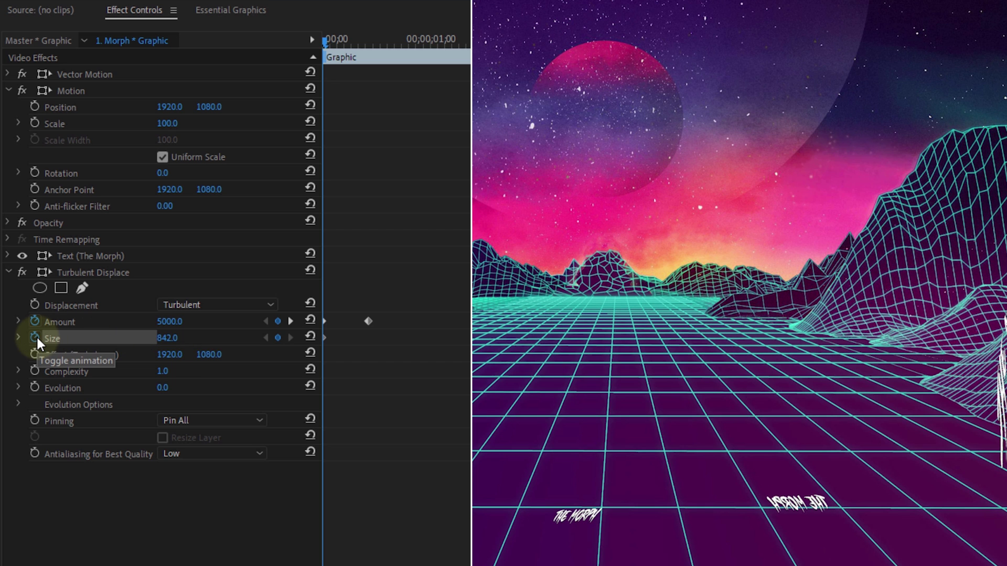
drag(335, 41, 365, 47)
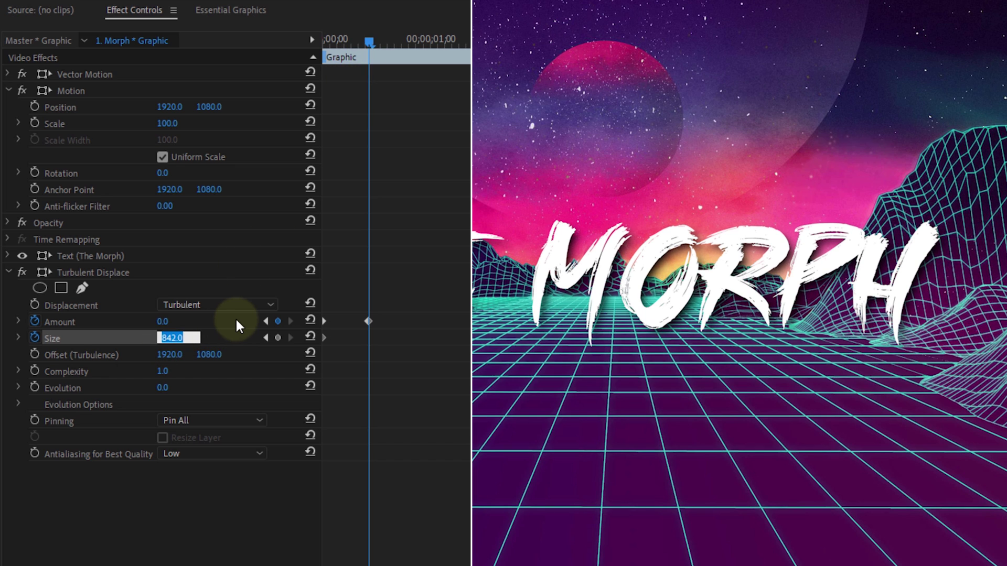
text(100)
key(Return)
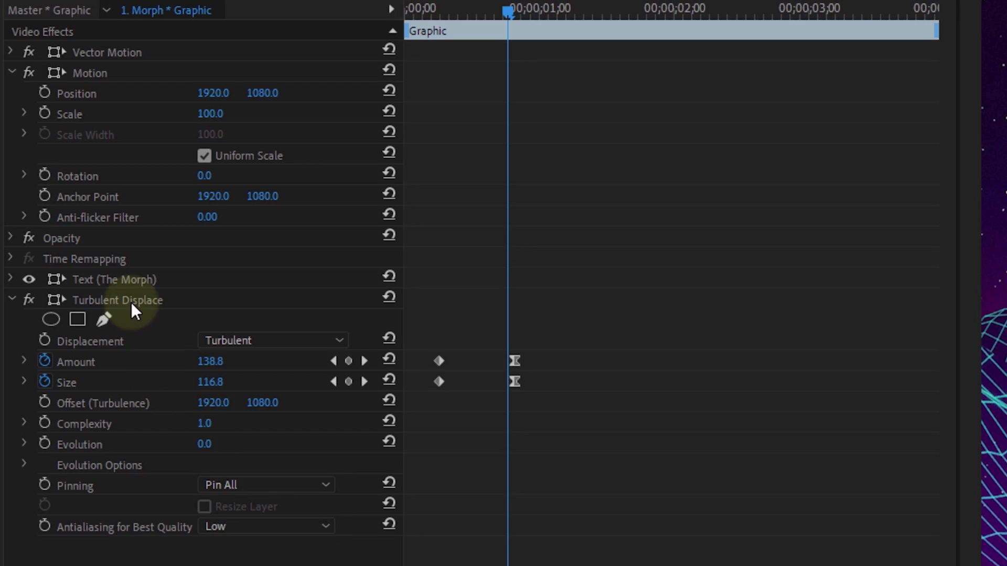
Save Turbulent Displace as the preset 'The Morph Effect' and find it under Presets
right_click(131, 301)
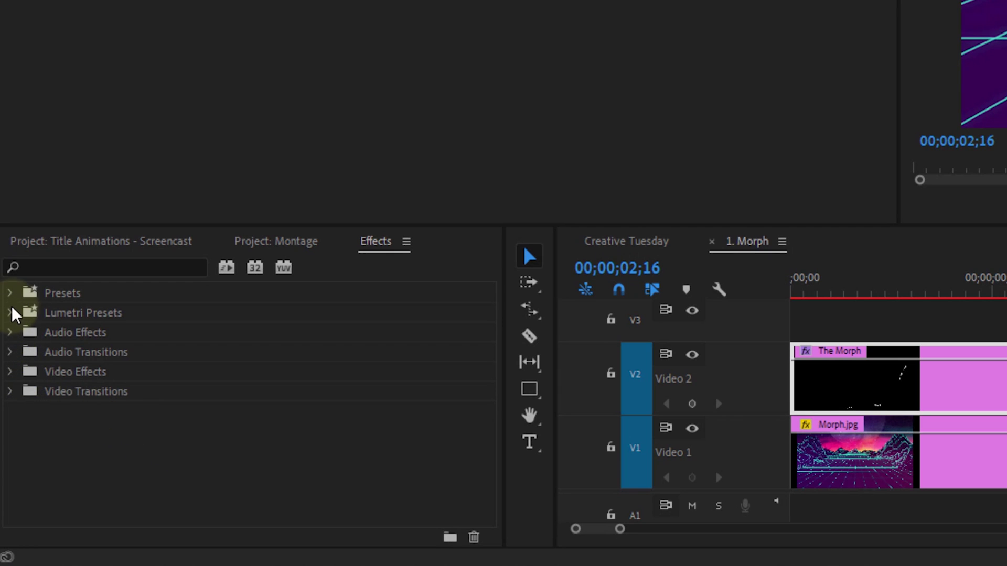
click(11, 295)
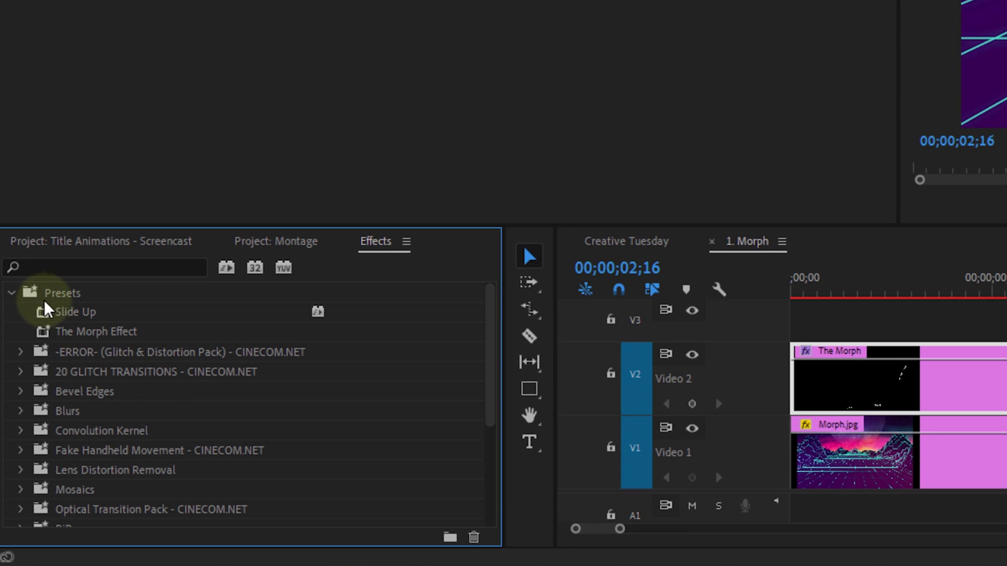
click(105, 331)
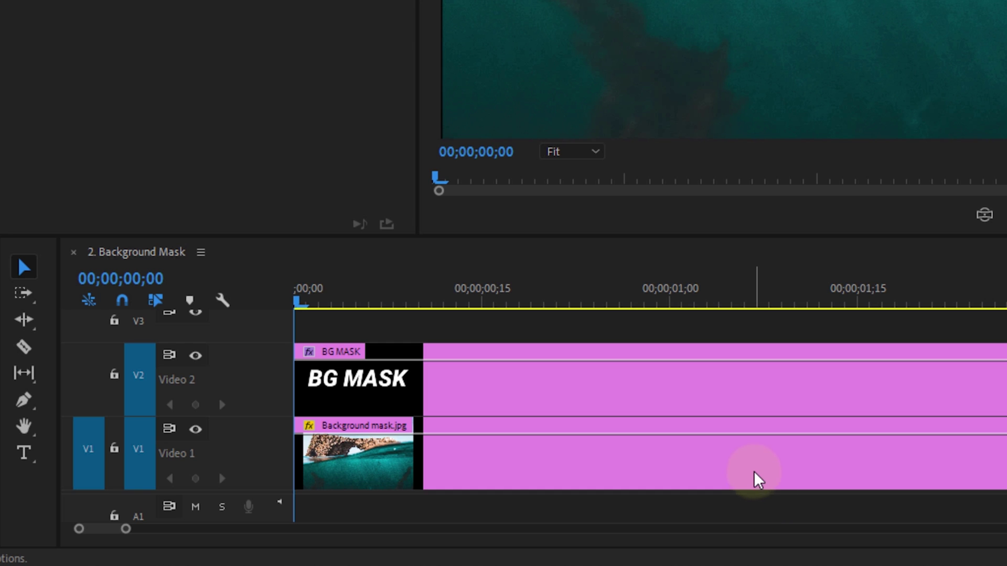
Select the Background mask.jpg clip in the 2. Background Mask sequence
click(759, 480)
Delete the Background mask.jpg clip and import it as a graphic layer beneath BG MASK
key(Delete)
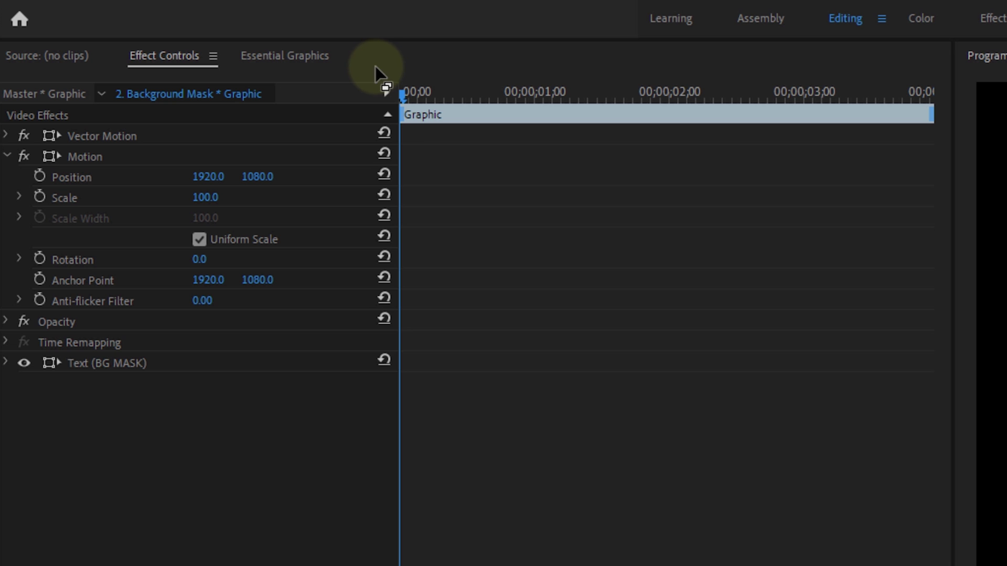
click(324, 59)
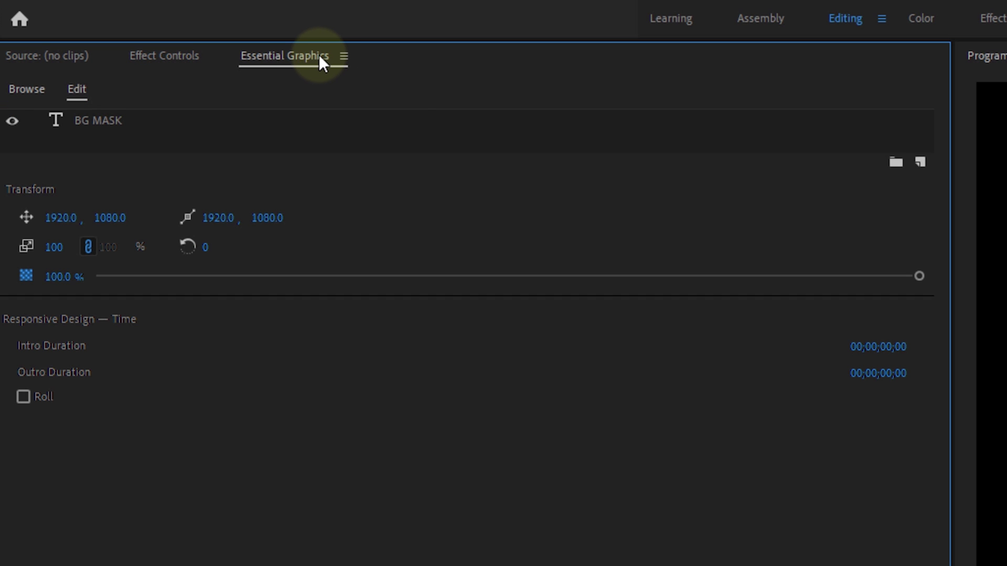
click(921, 162)
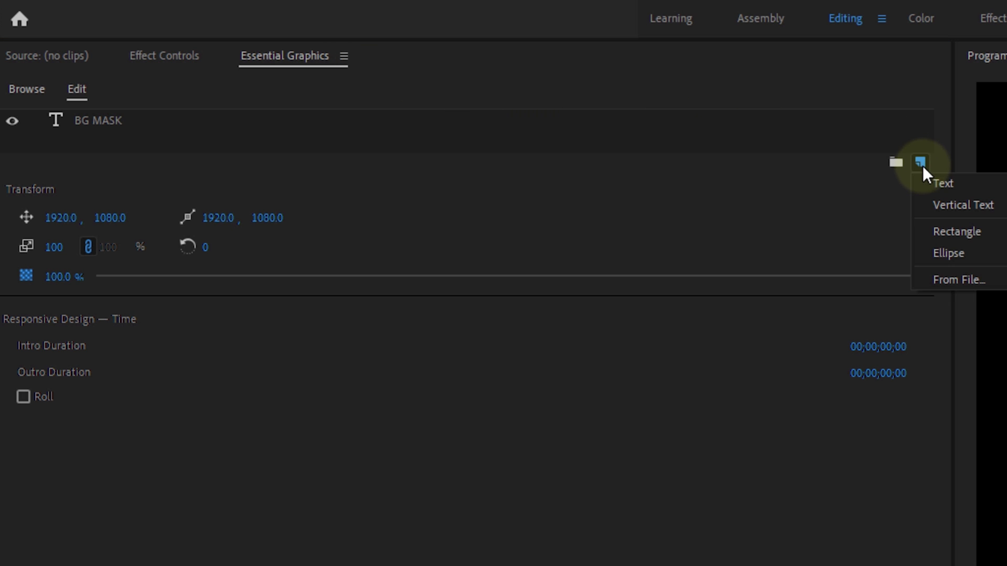
click(945, 278)
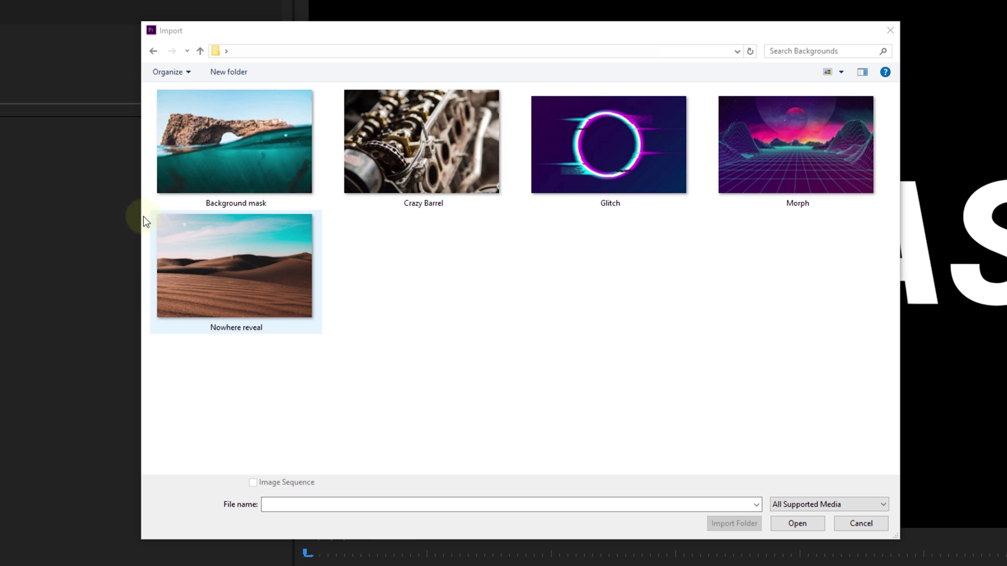
click(239, 149)
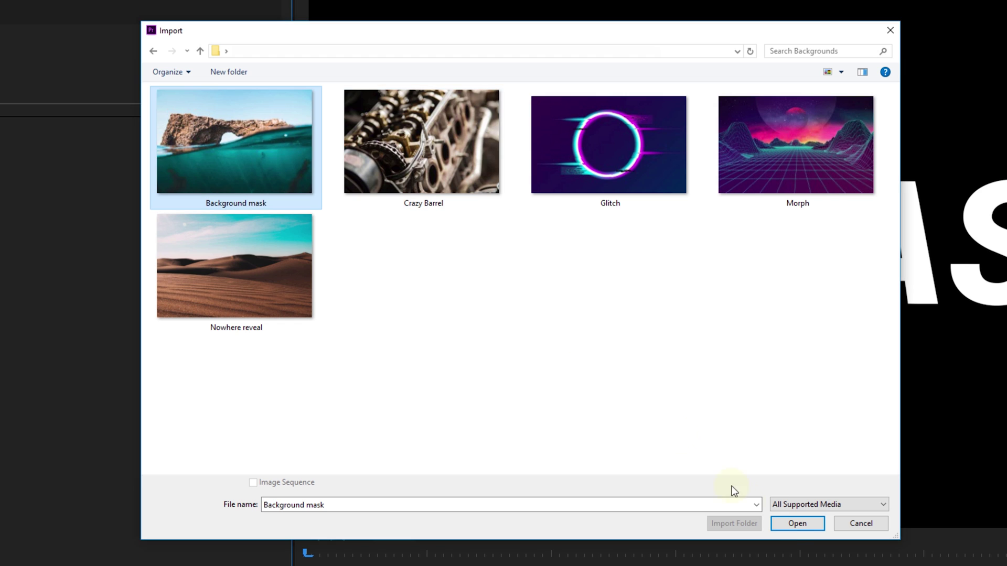
click(795, 524)
drag(142, 120, 135, 148)
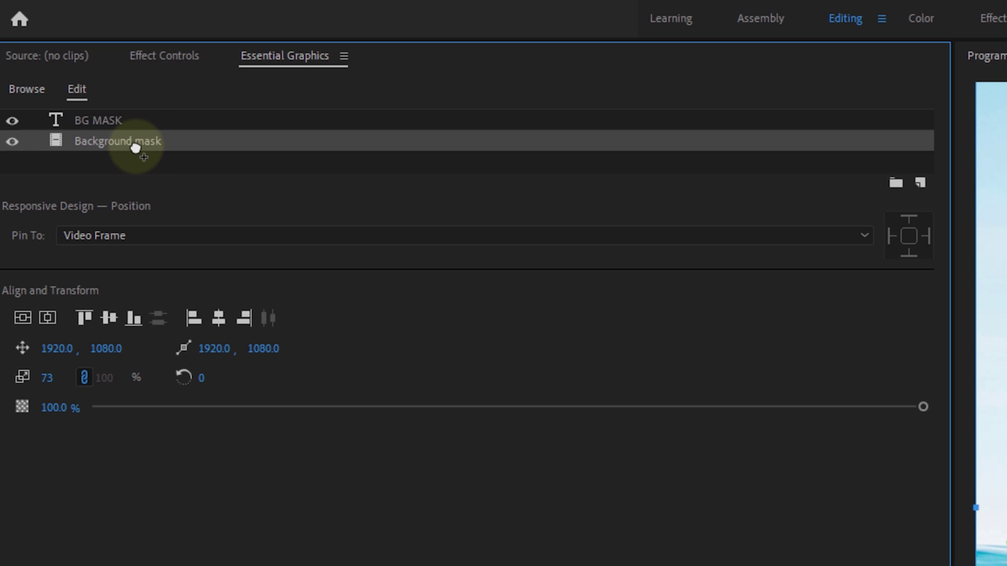
click(114, 121)
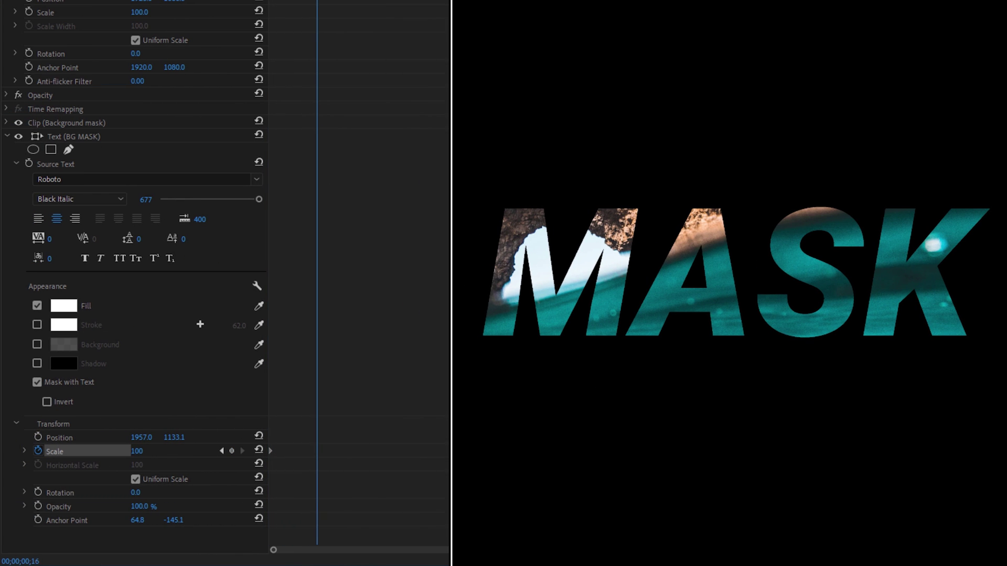
One frame later, keyframe the MASK text Scale up to 3379 so the photo fills the frame
key(Right)
drag(138, 454, 1006, 375)
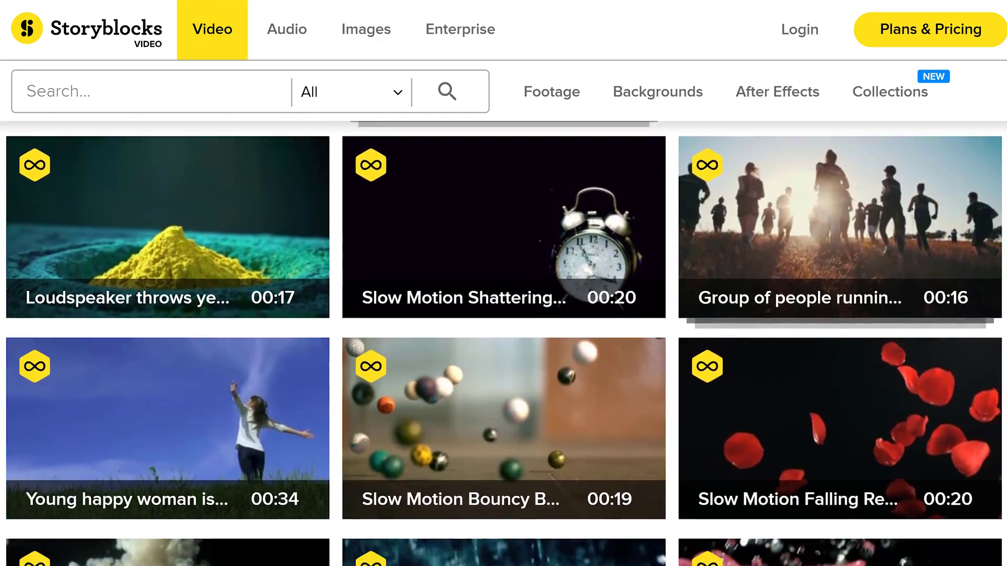
Find and download the After Effects CS5 Template: Quick Titles on Storyblocks
scroll(503, 315, down, 15)
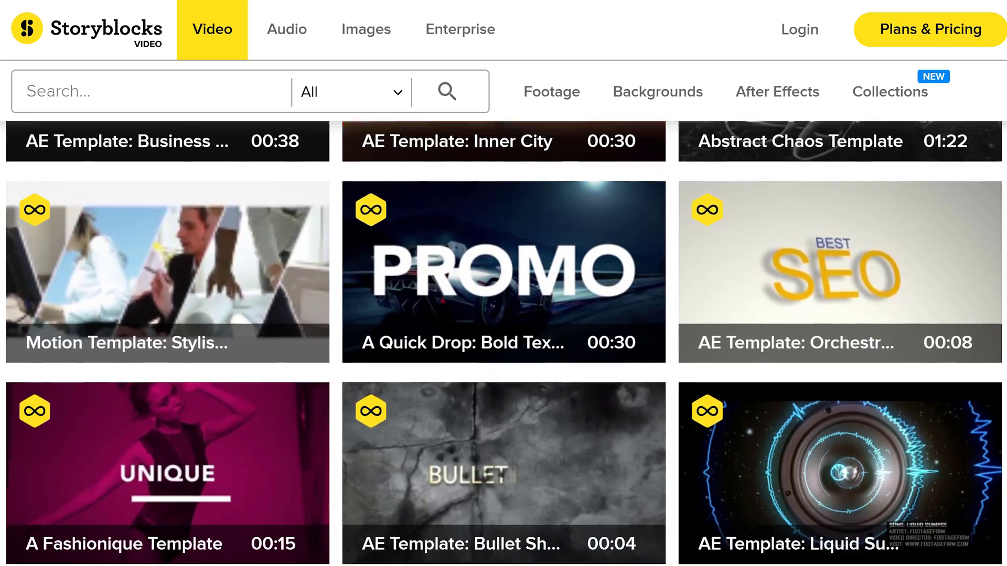
scroll(503, 314, down, 18)
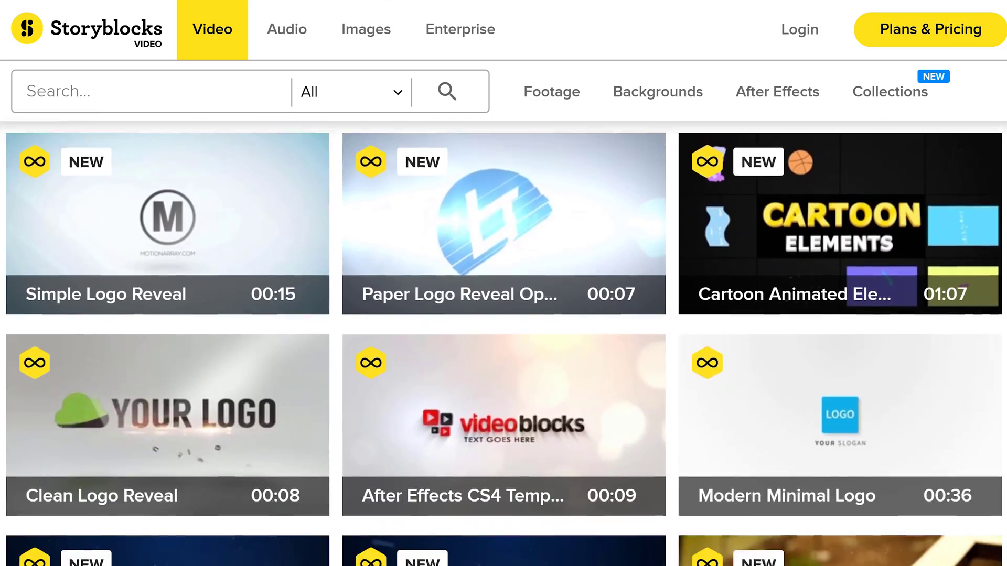
scroll(504, 315, down, 18)
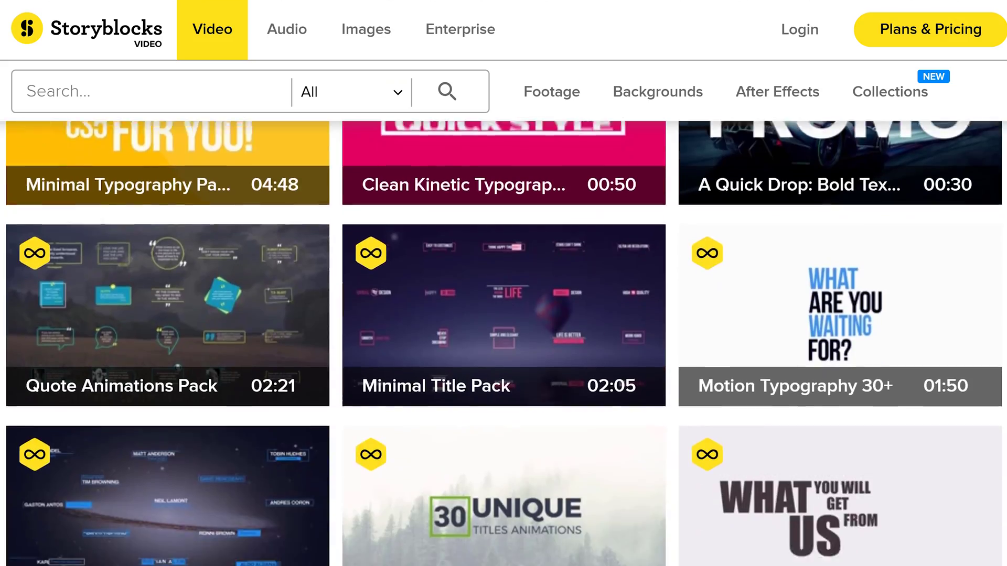
scroll(504, 315, down, 20)
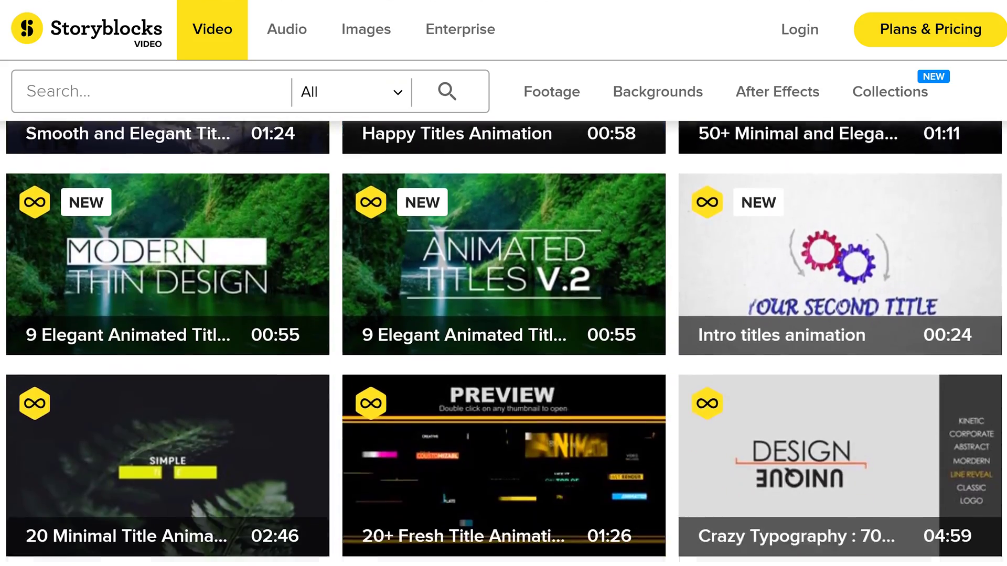
scroll(504, 314, down, 9)
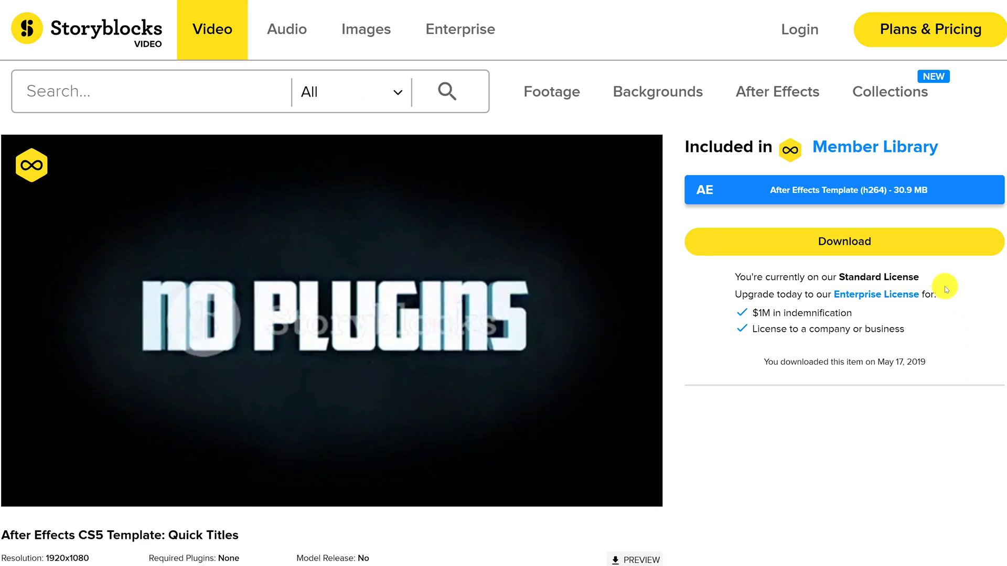
click(926, 248)
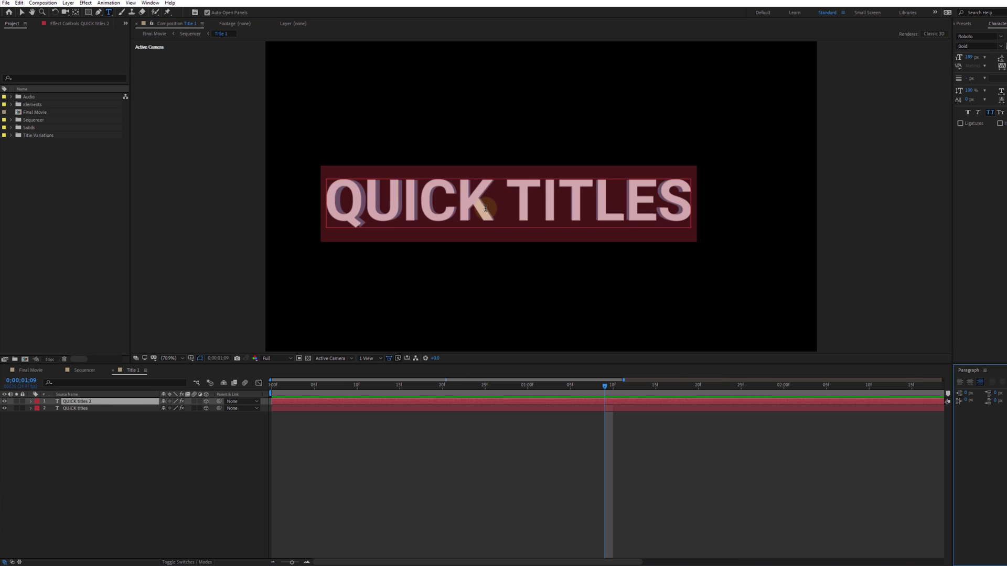
Start typing the new title text, entering 'Cine' for CINECOM
text(Cine)
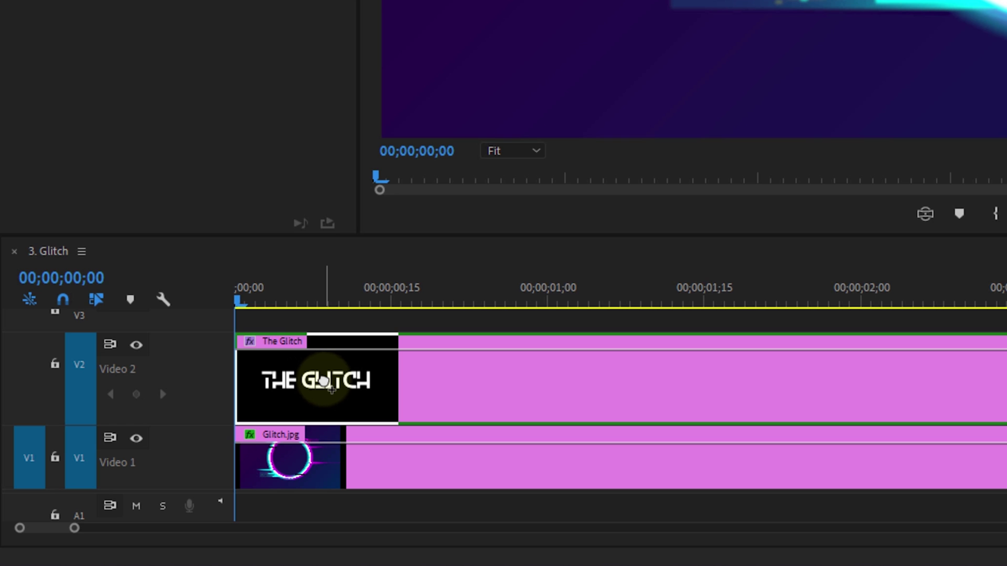
Apply Block Dissolve to The Glitch with Block Width 123, keyframing Transition Completion 100% to 0%
drag(331, 388, 330, 388)
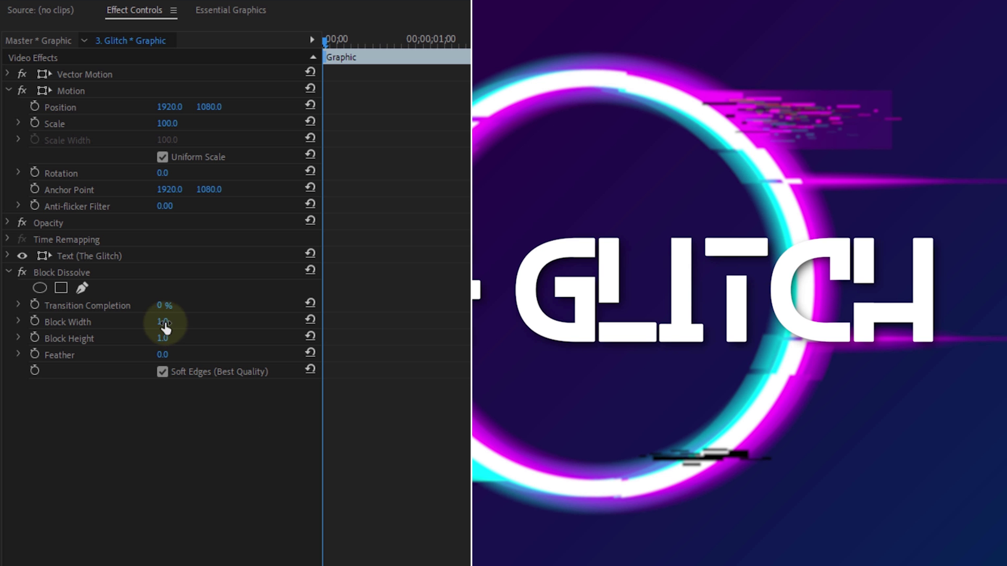
drag(161, 321, 251, 325)
drag(172, 303, 243, 282)
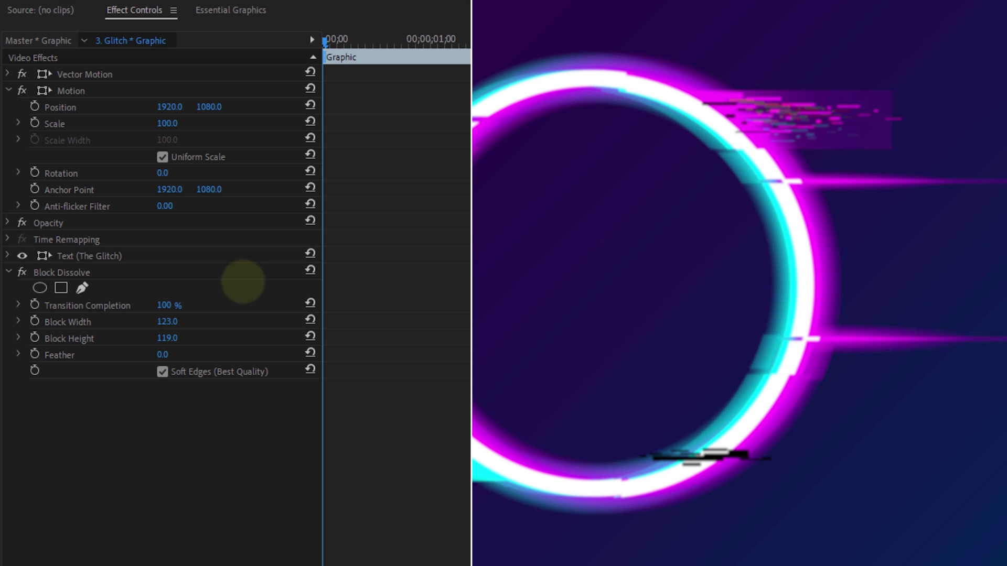
drag(404, 32, 412, 34)
click(176, 304)
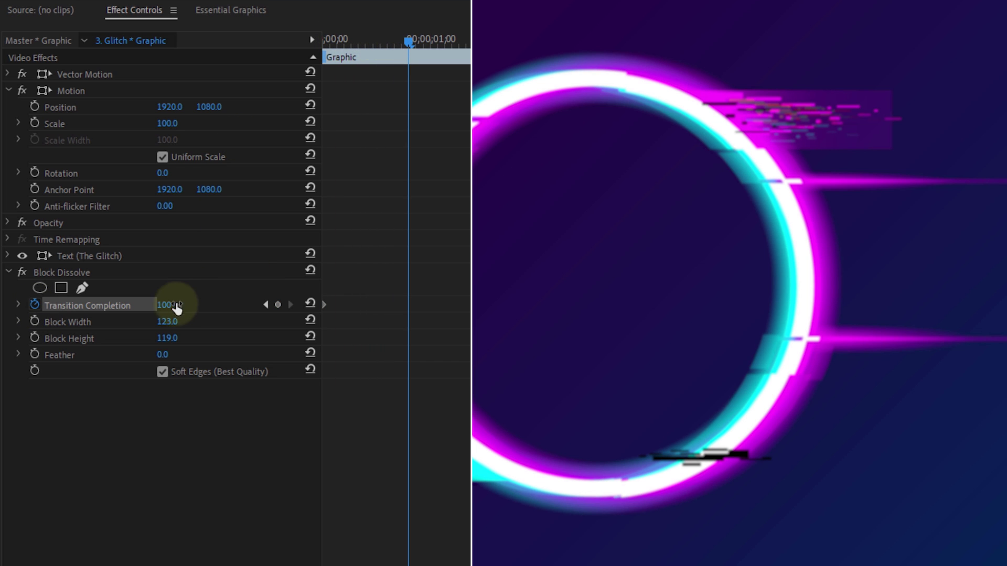
text(0)
key(Return)
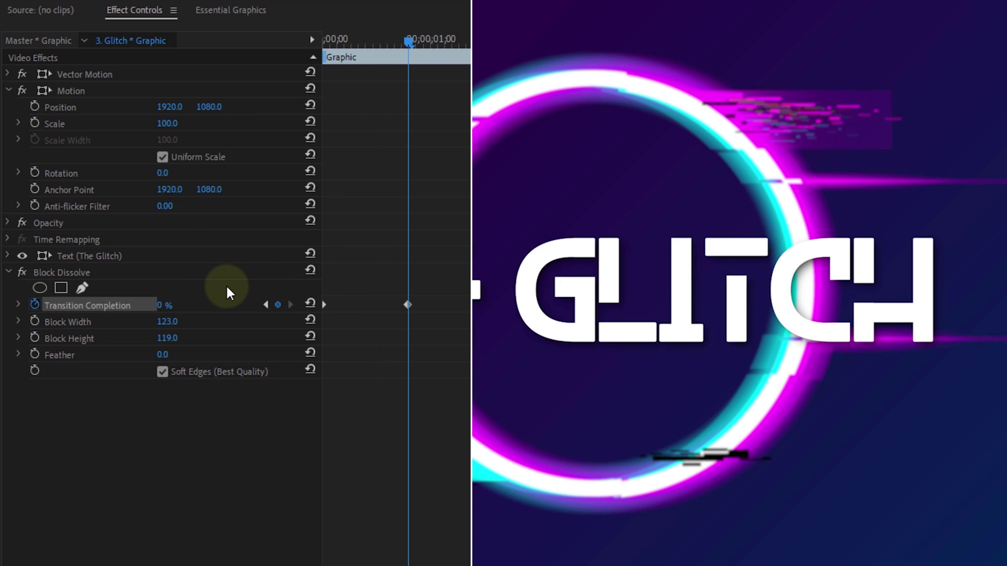
mouse_move(406, 40)
mouse_down()
mouse_move(312, 59)
mouse_move(360, 63)
mouse_move(411, 45)
mouse_up()
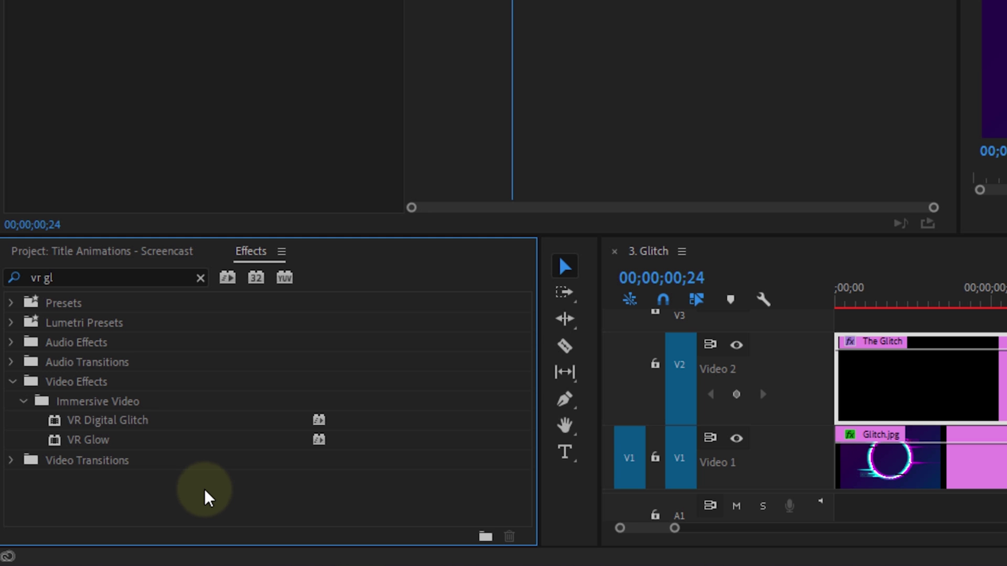
Apply VR Digital Glitch to The Glitch, keyframe Master Amplitude at 100, then open Block Dissolve's preset options
click(160, 429)
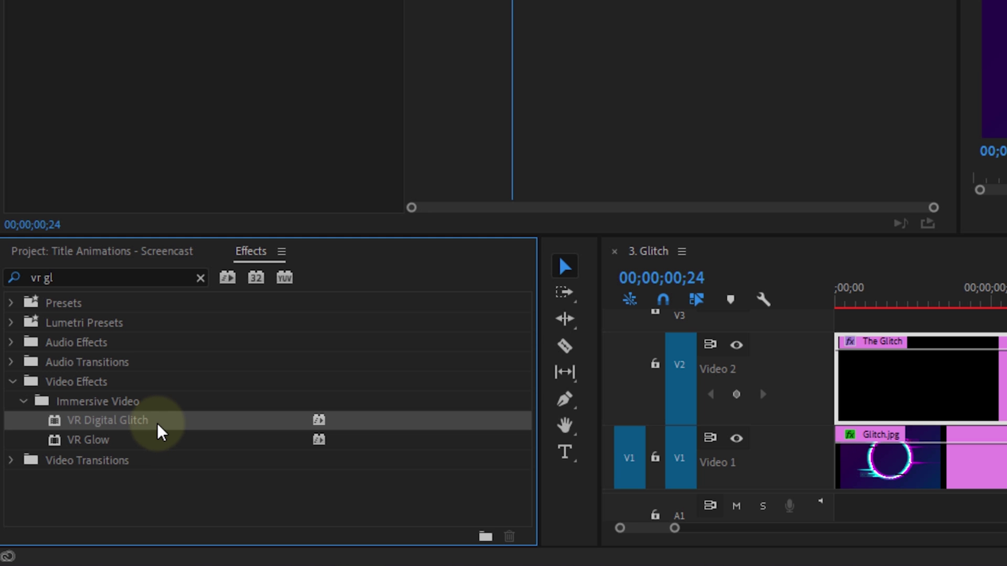
drag(150, 427, 1006, 388)
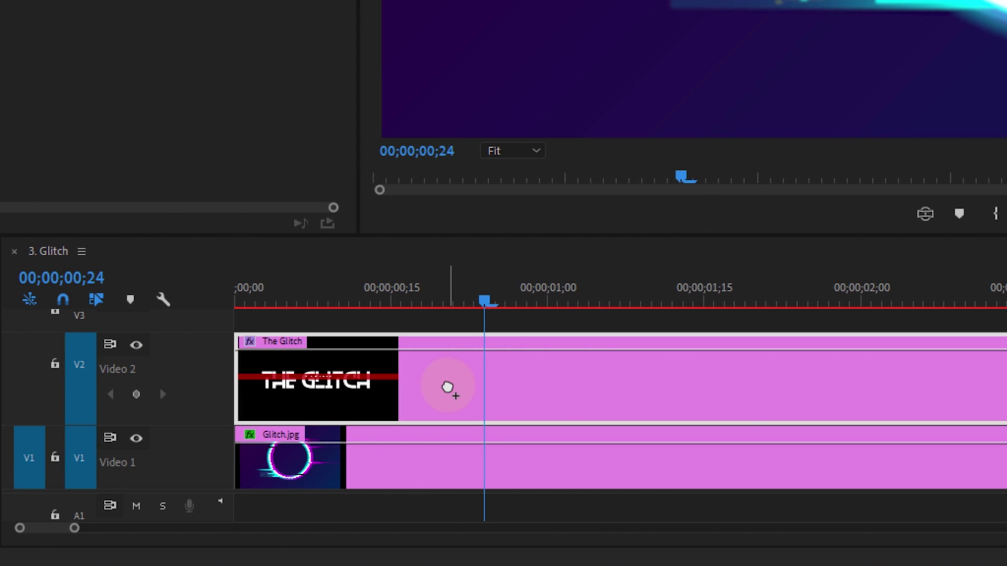
drag(448, 388, 448, 388)
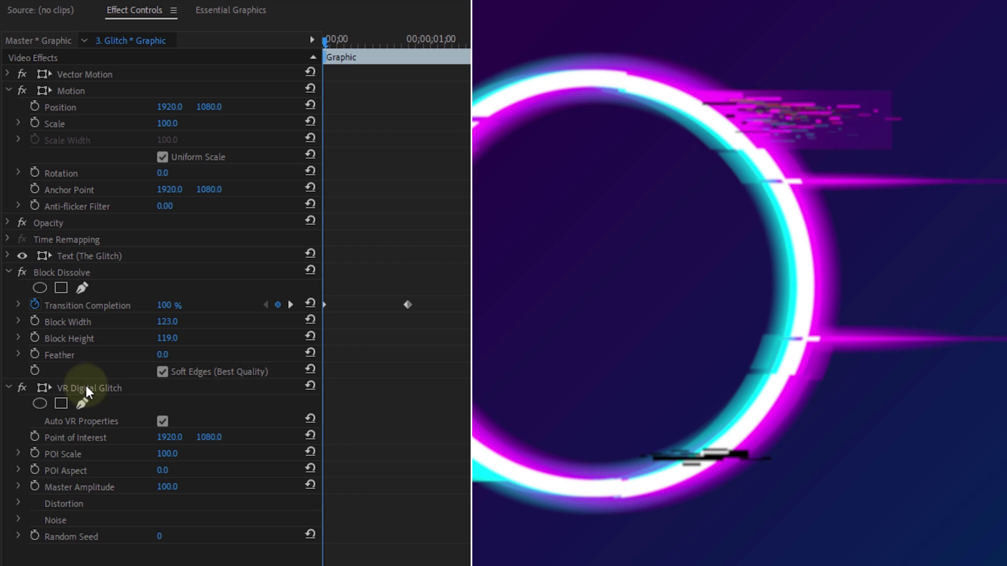
click(34, 486)
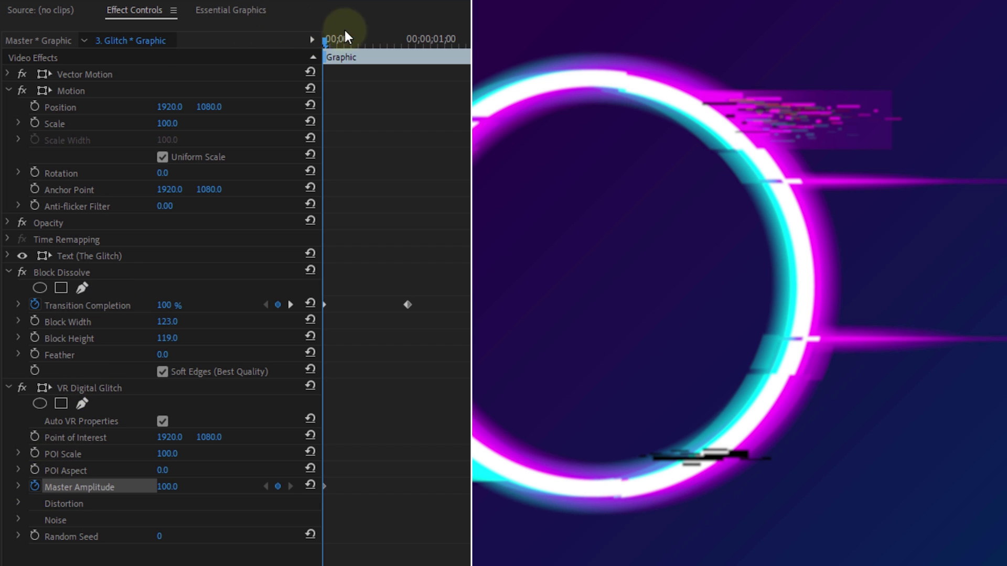
drag(347, 37, 408, 42)
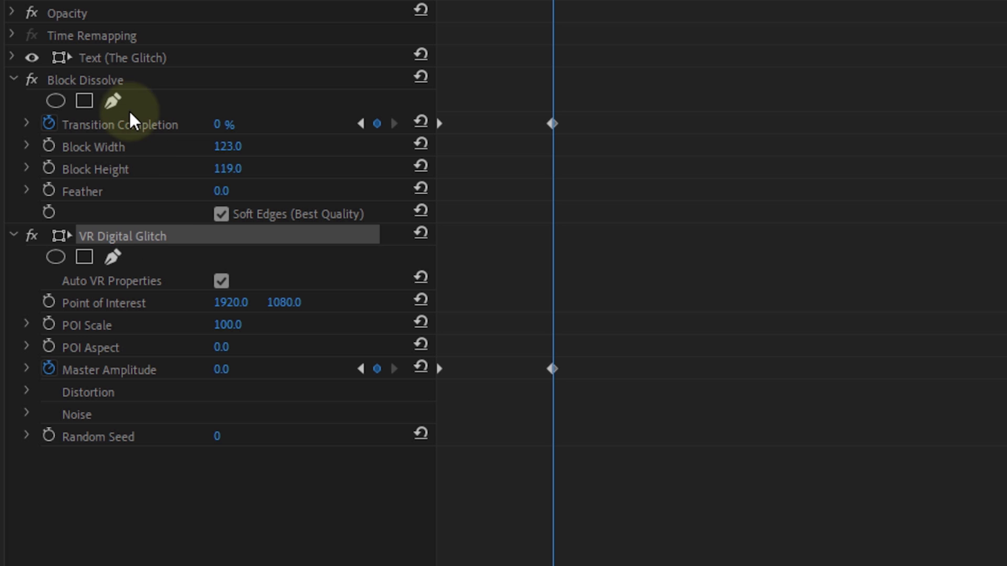
click(119, 81)
right_click(120, 81)
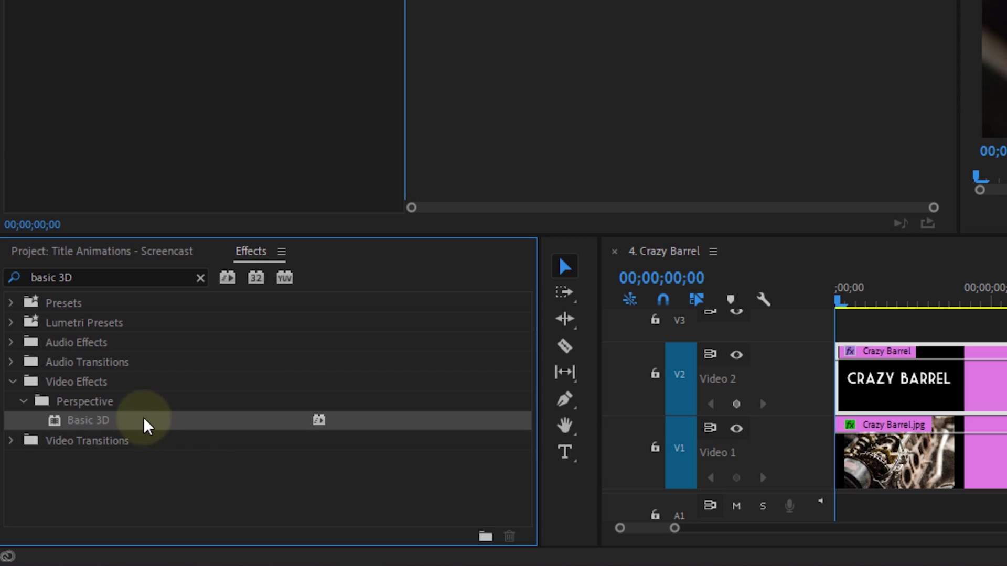
Apply the Basic 3D effect to the Crazy Barrel title clip
drag(137, 422, 866, 395)
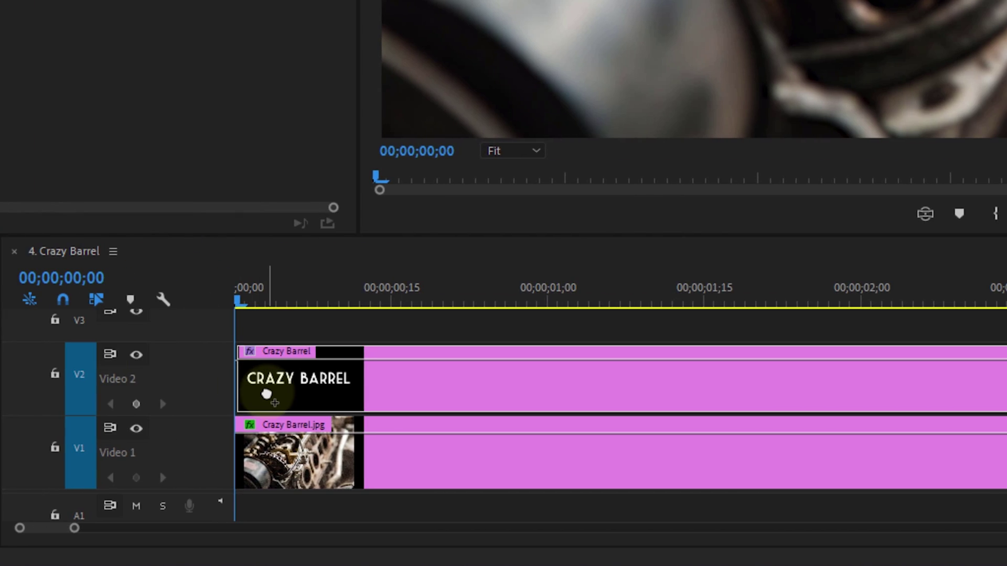
drag(267, 396, 267, 396)
drag(267, 396, 267, 396)
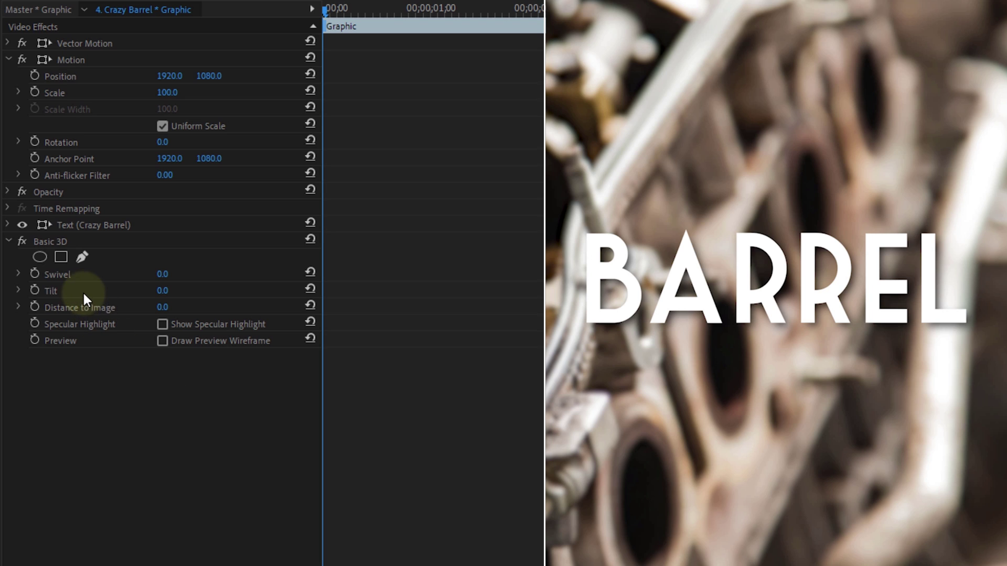
Keyframe Tilt from 0° to 5x0.0° over about one second, easing into the final keyframe
click(35, 290)
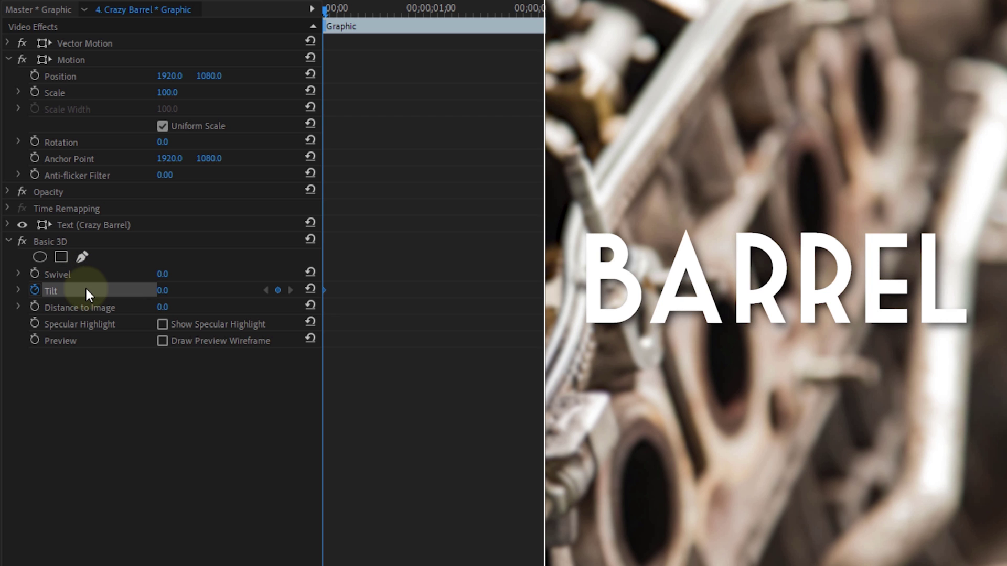
drag(332, 7, 391, 4)
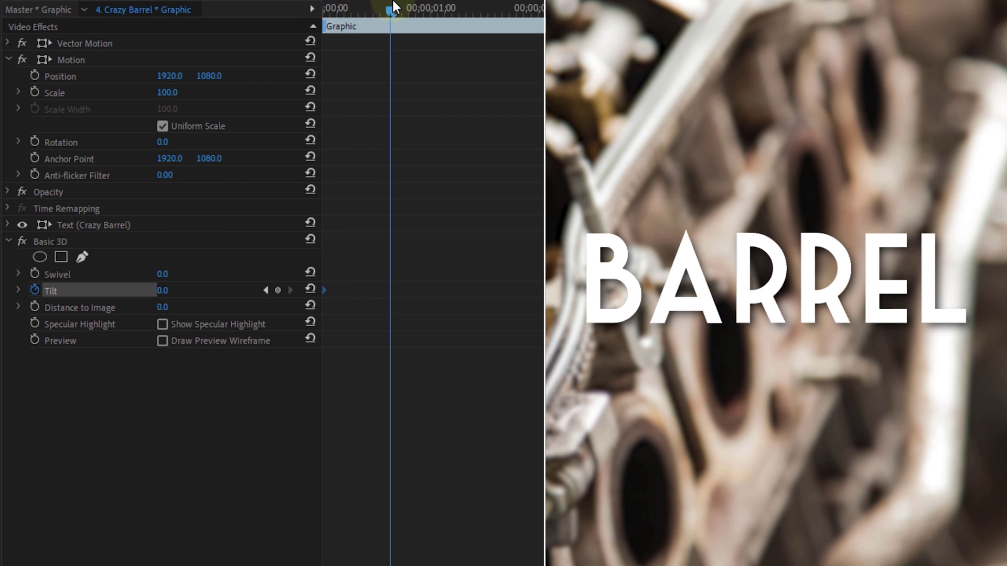
drag(168, 292, 399, 283)
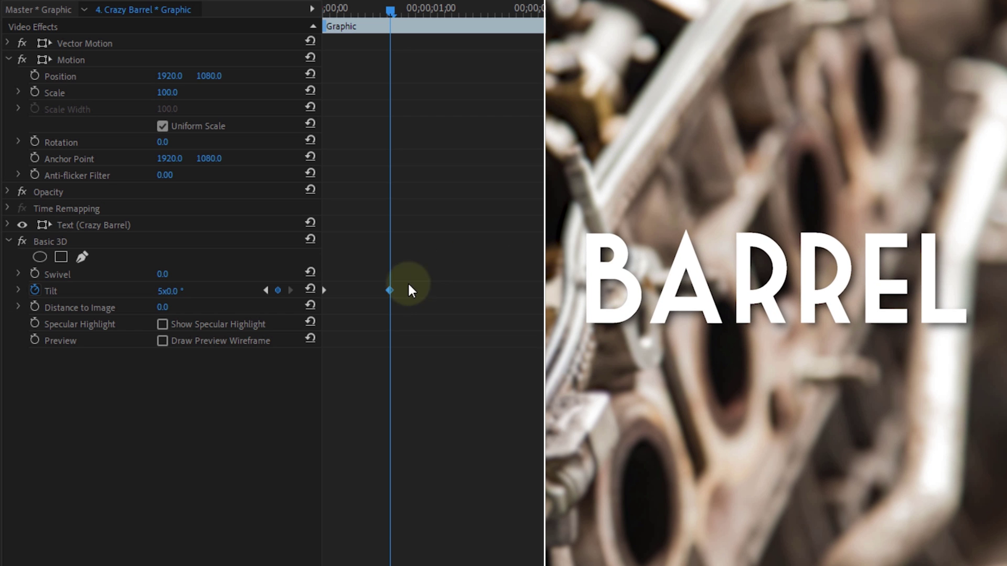
right_click(389, 290)
click(427, 511)
Ease out the first Tilt keyframe, lengthen its Bezier ease, and preview the barrel roll
right_click(324, 291)
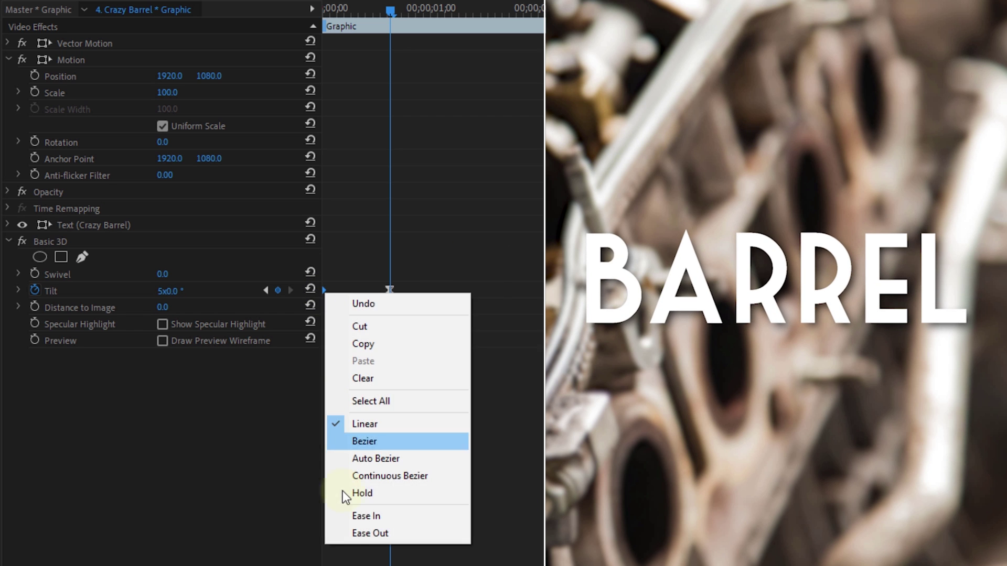
click(350, 529)
click(19, 291)
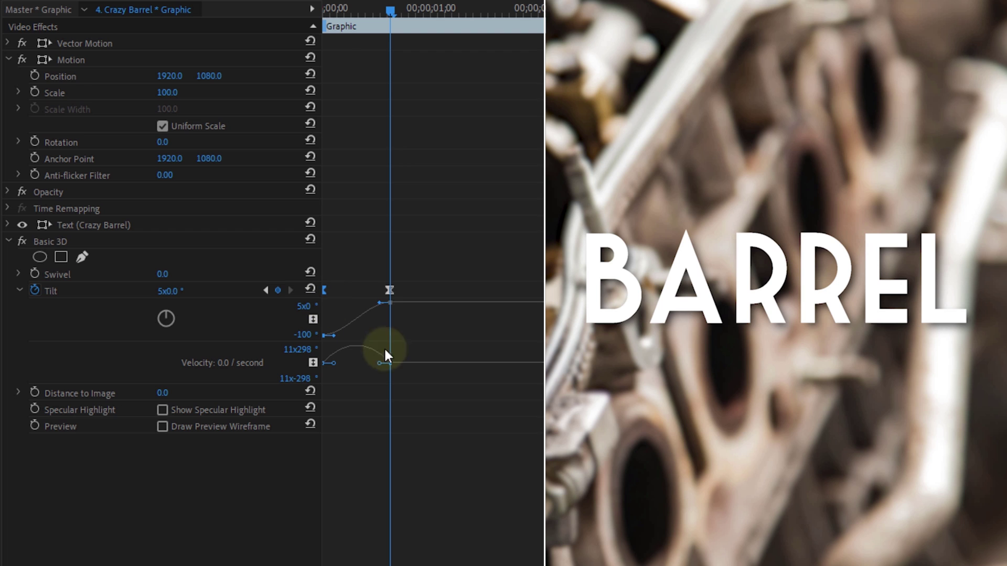
drag(379, 365, 313, 363)
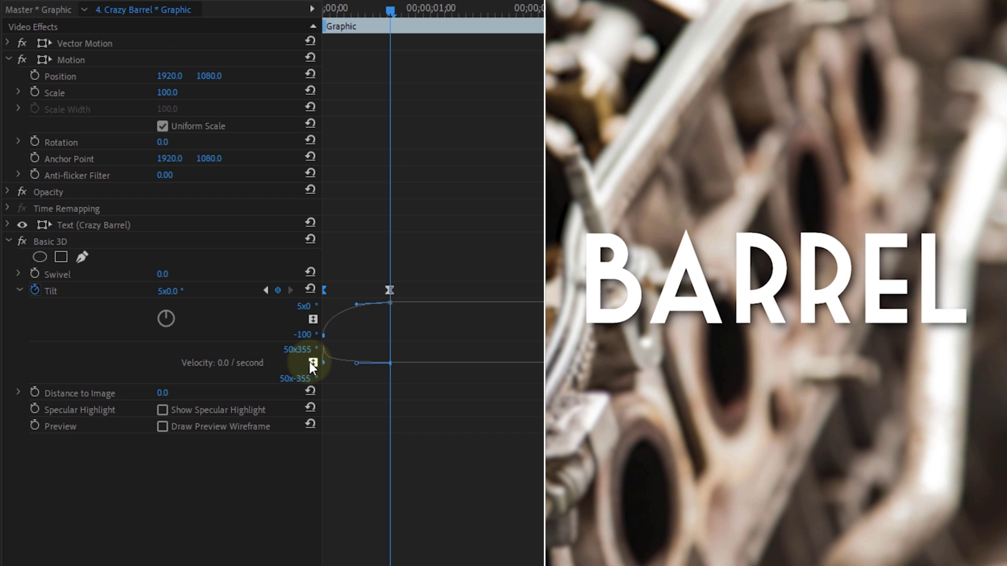
key(space)
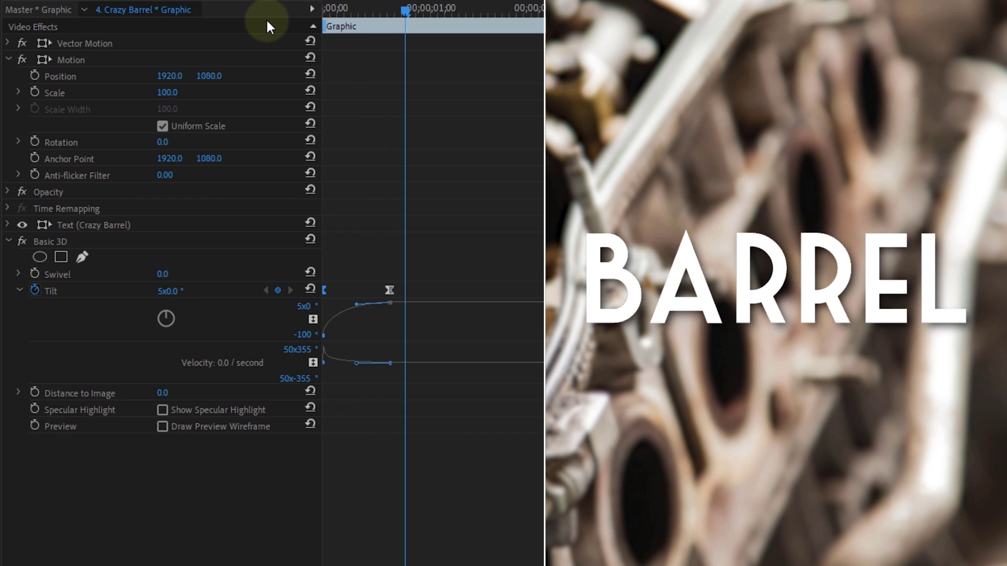
drag(335, 14, 392, 6)
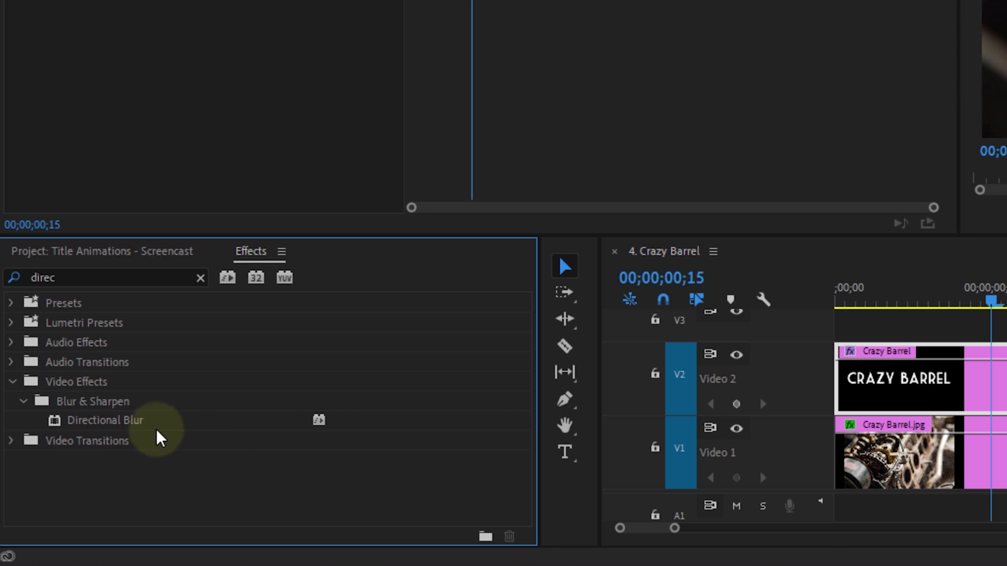
Apply Directional Blur to the Crazy Barrel title with a Blur Length of 50
click(155, 427)
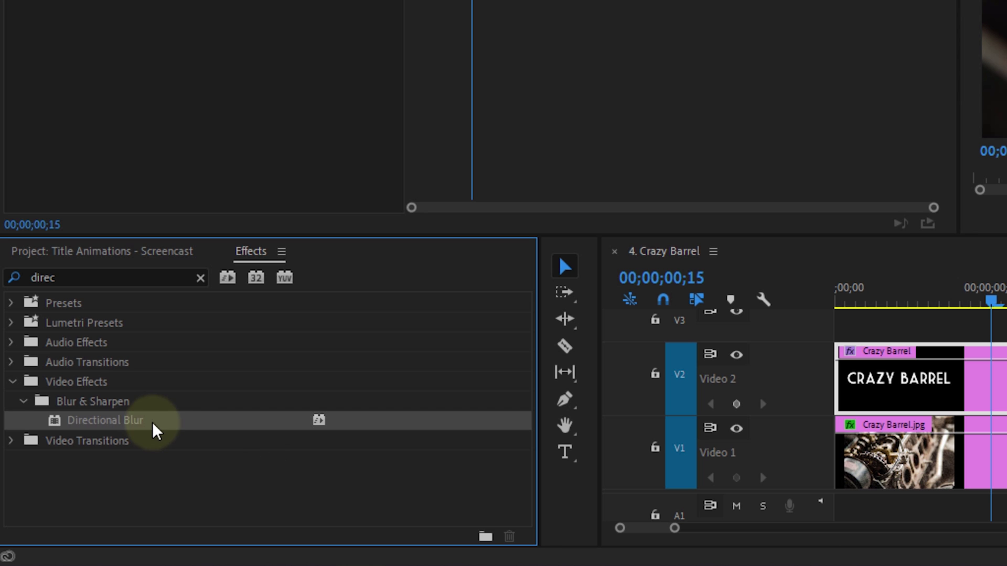
drag(168, 430, 962, 386)
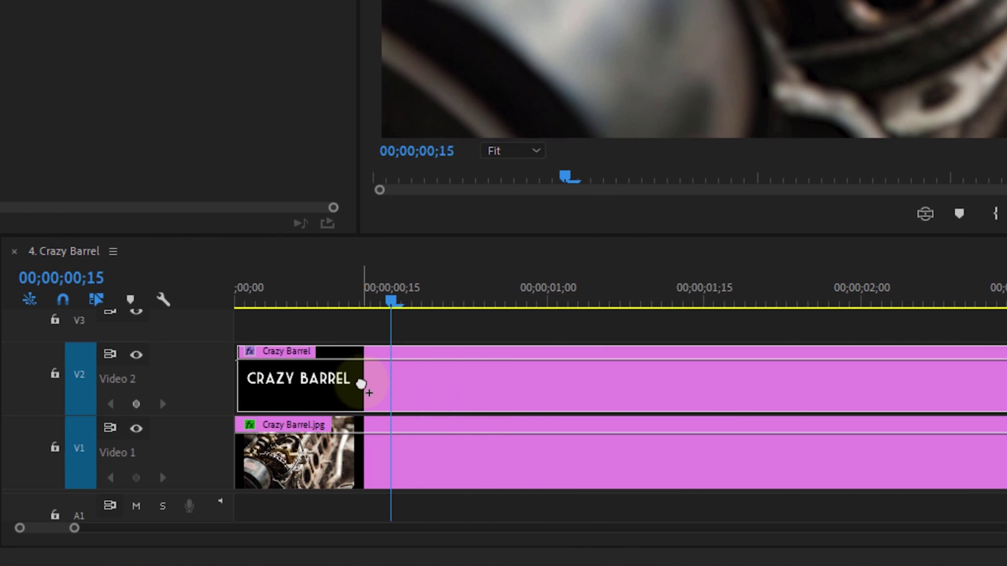
drag(360, 384, 365, 388)
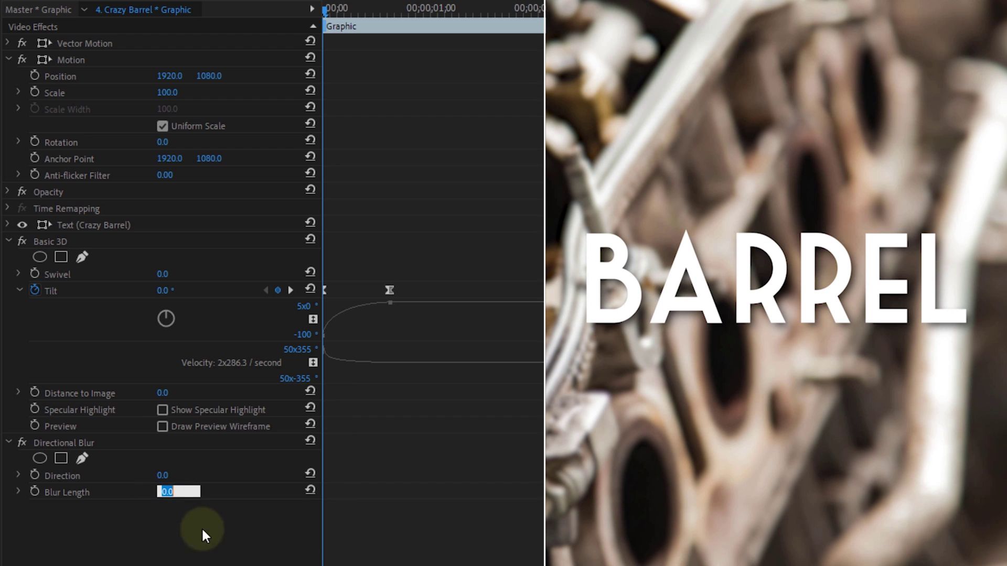
text(50)
key(Return)
Keyframe Blur Length from 50 at the start to 0 at the final Tilt keyframe
click(34, 491)
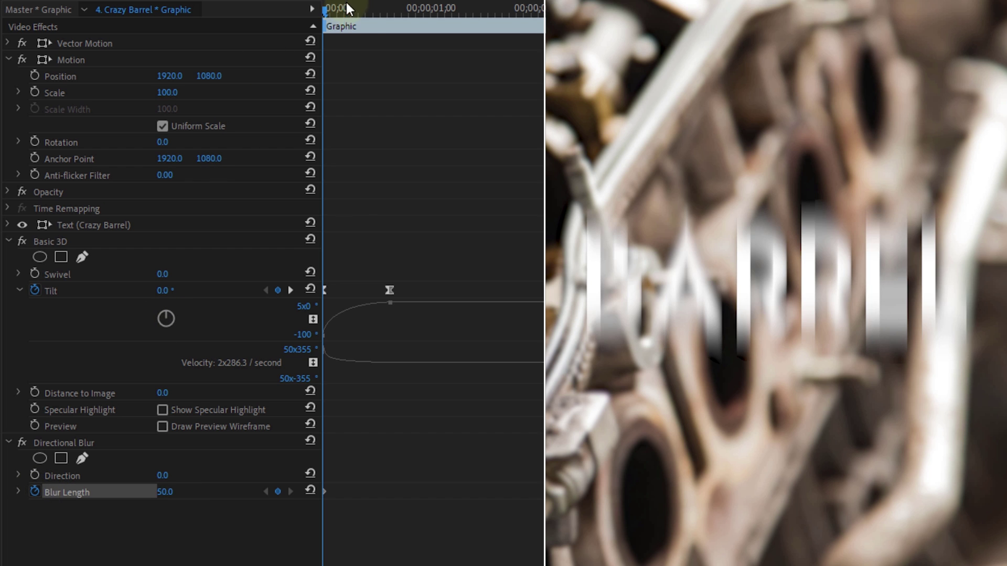
drag(347, 7, 390, 8)
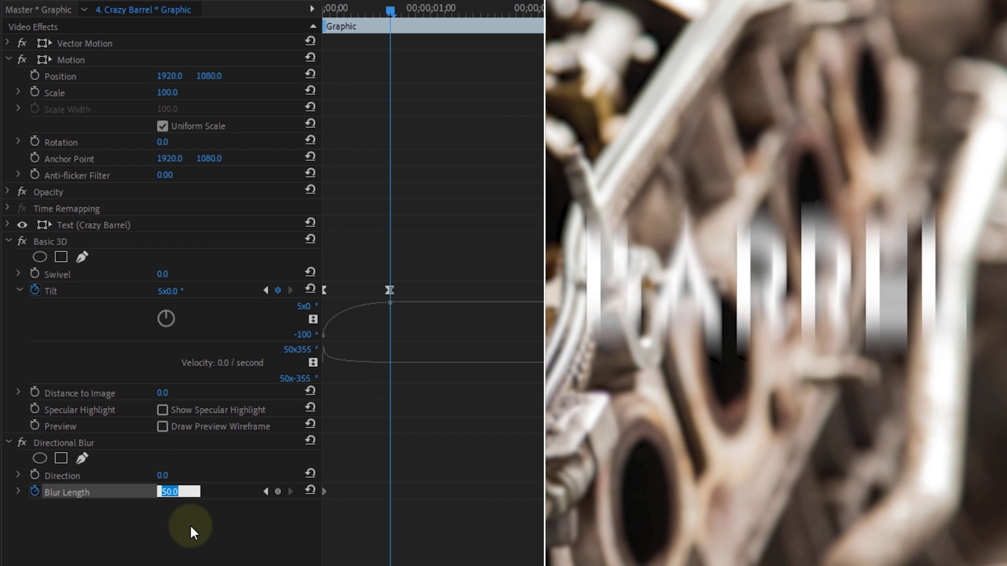
text(0)
key(Return)
click(164, 476)
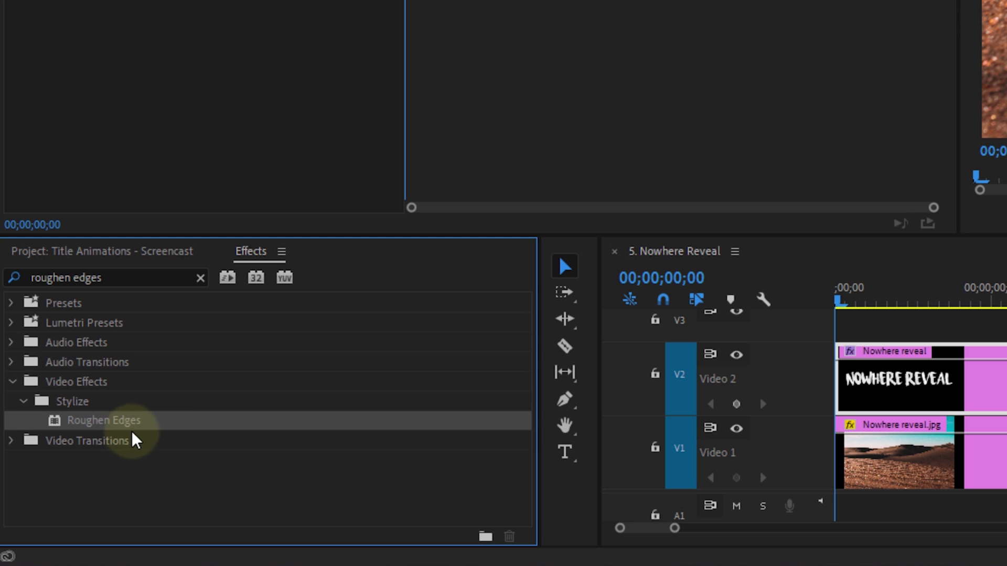
Apply Roughen Edges to the Nowhere reveal title and keyframe Border from 500 to 0, eased
drag(133, 441, 917, 383)
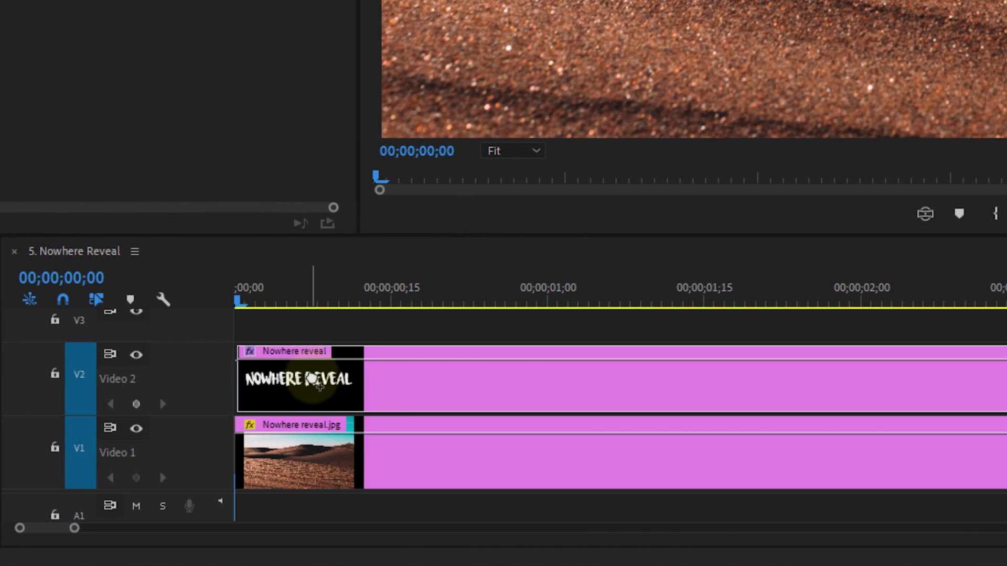
drag(320, 387, 321, 389)
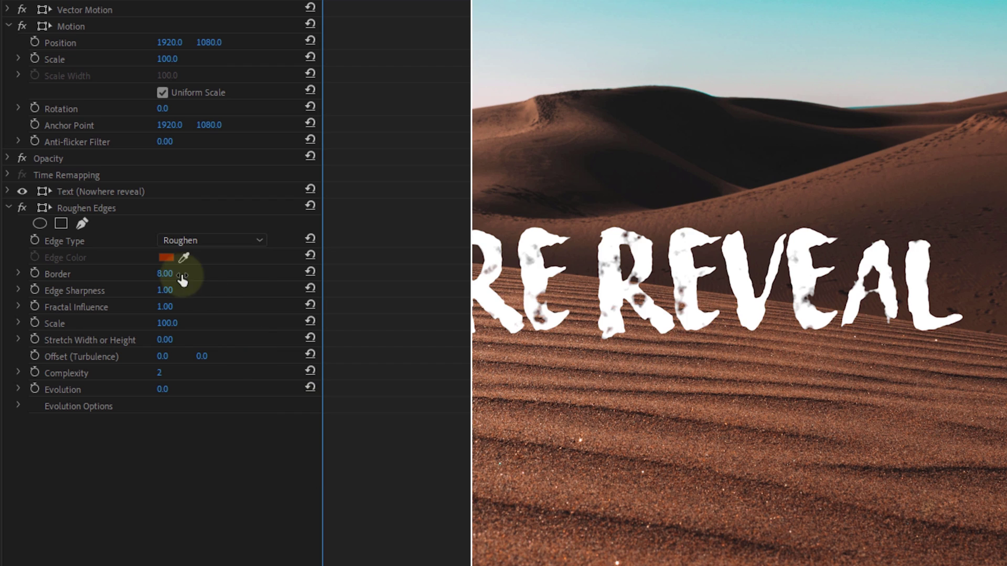
drag(179, 273, 184, 273)
click(35, 273)
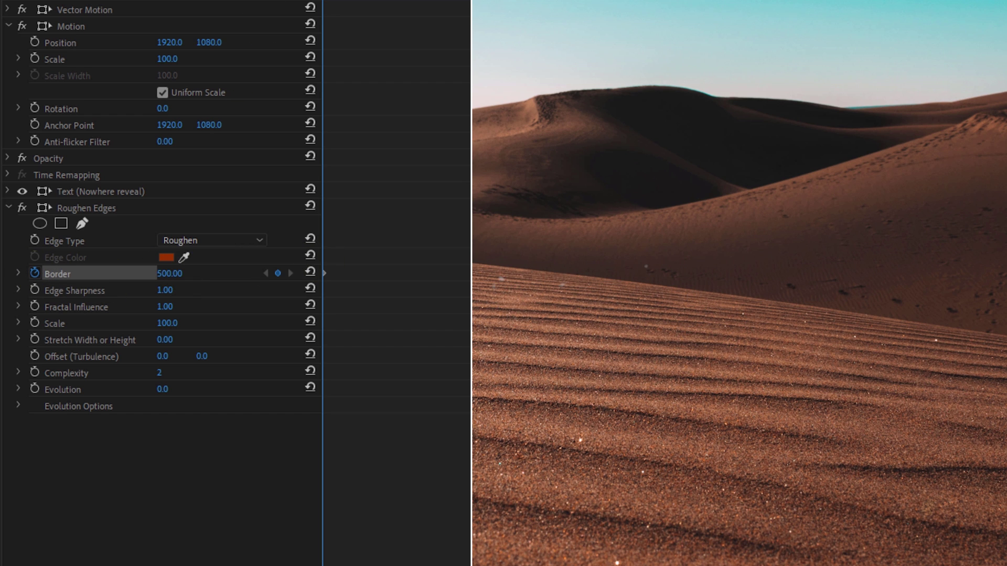
key(Right)
key(Right)
key(Right)
click(179, 273)
text(0)
key(Return)
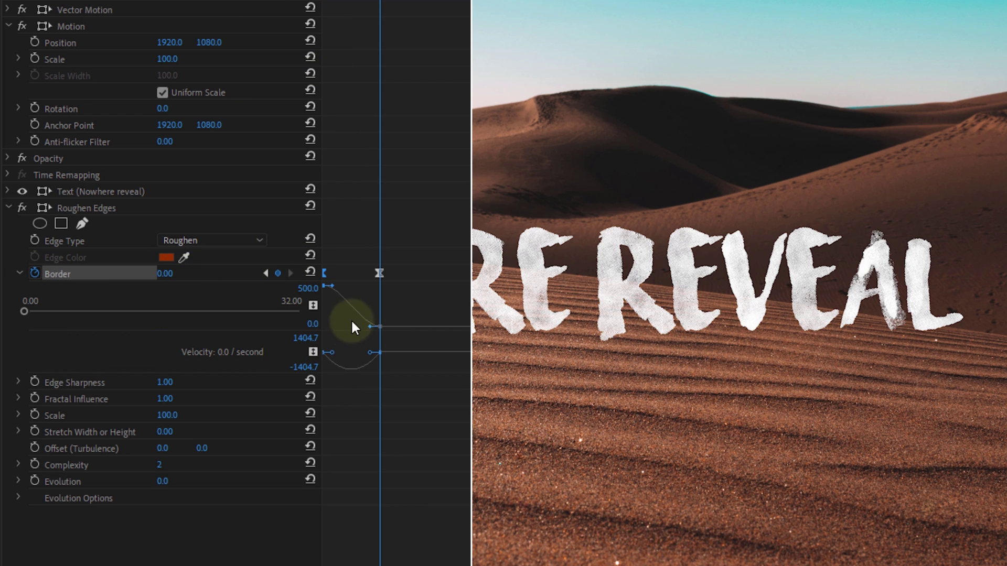
drag(367, 326, 328, 306)
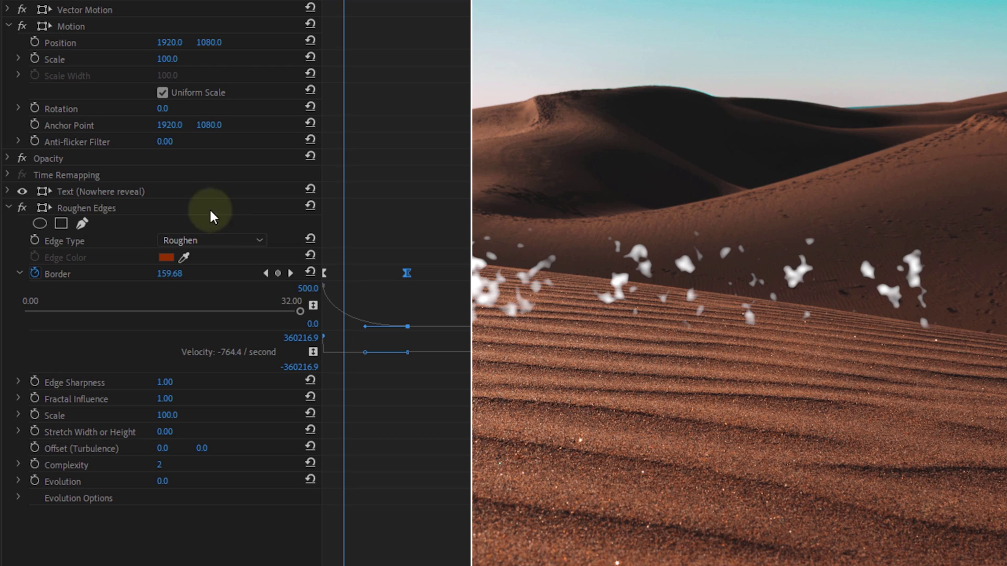
Set the Roughen Edges Edge Type to Roughen Color
click(252, 241)
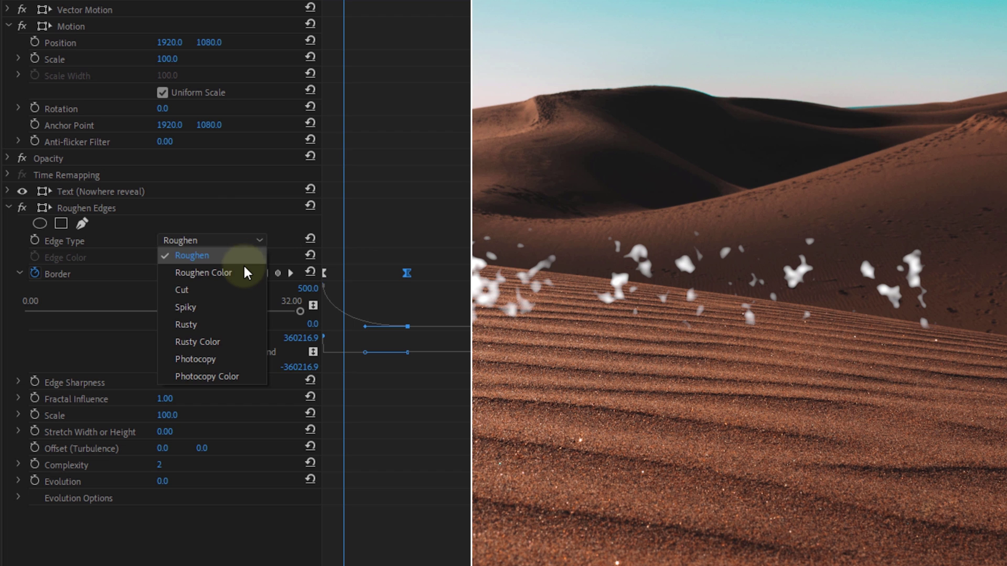
click(243, 269)
click(242, 247)
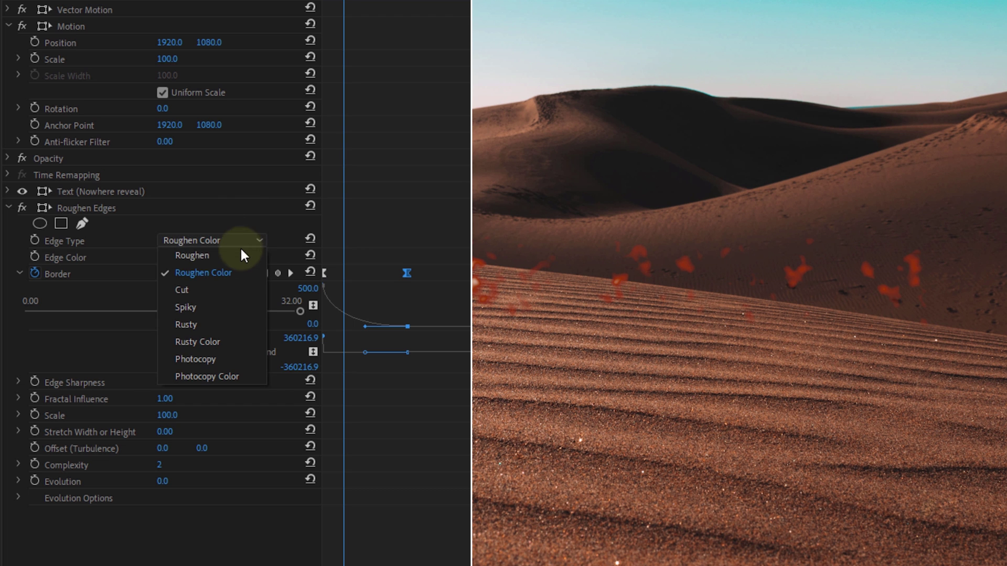